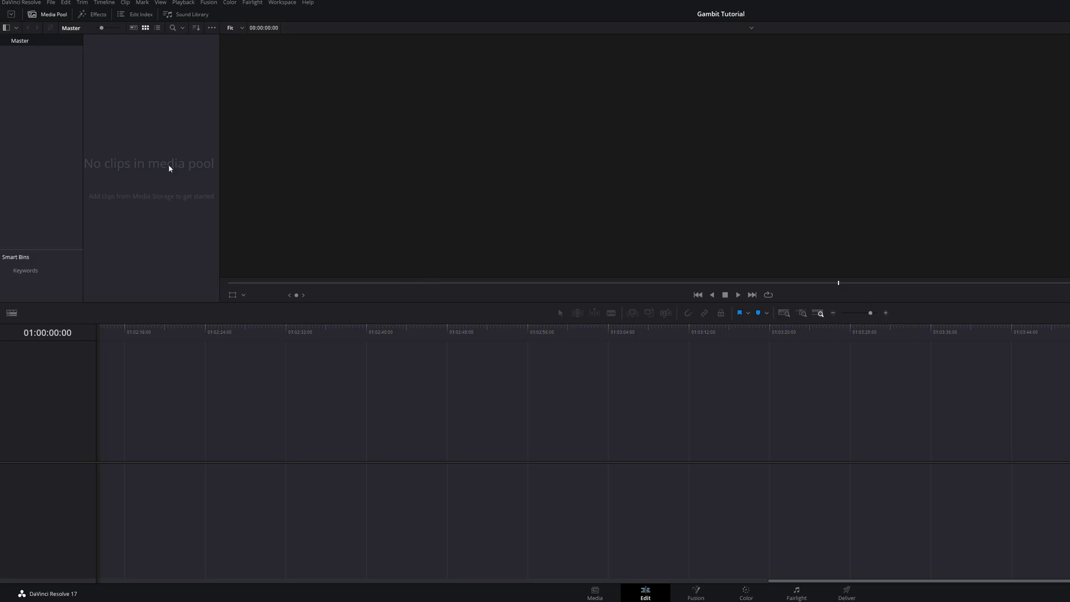
# Import the NINJAV_S001_S001_T003 video clip into the media pool
pyautogui.click(204, 230)
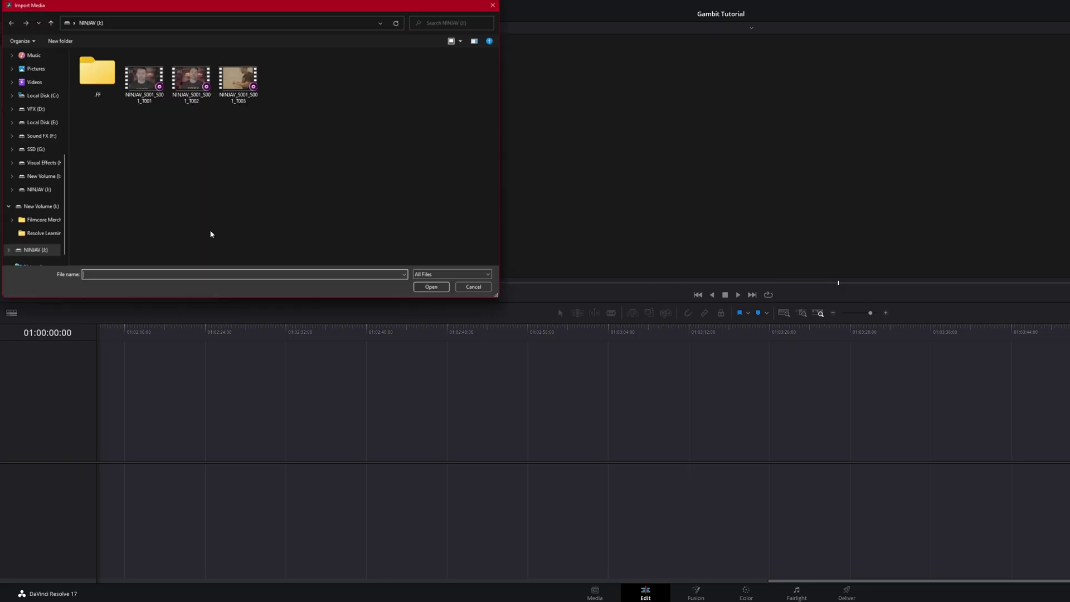
pyautogui.click(235, 102)
pyautogui.click(431, 287)
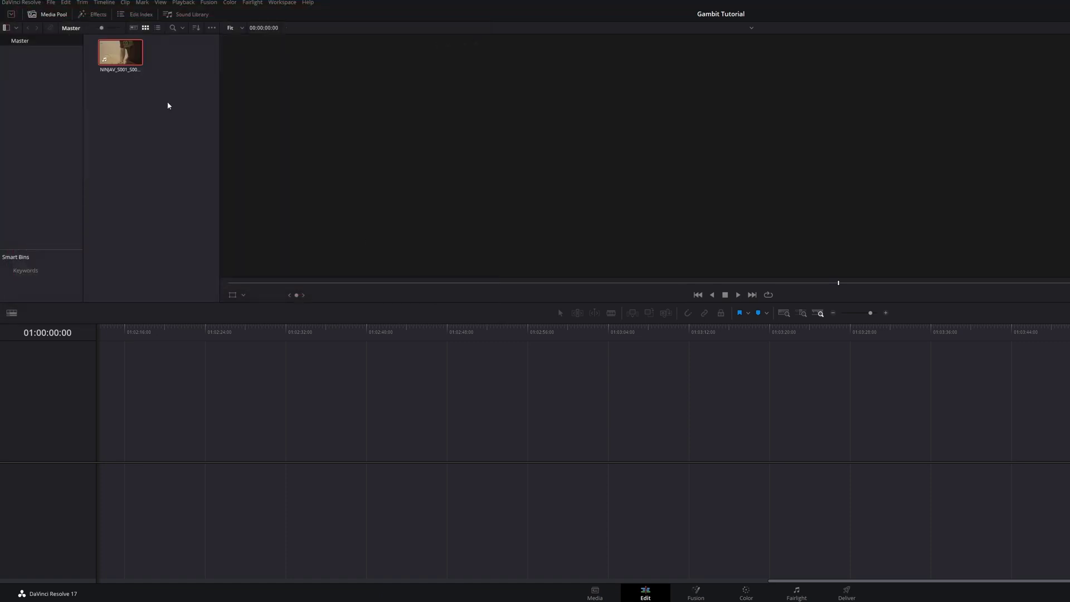
# Mark an approximately 7-second section of the clip showing the card being raised and place it on a new timeline
pyautogui.doubleClick(120, 60)
pyautogui.moveTo(234, 283); pyautogui.dragTo(960, 286)
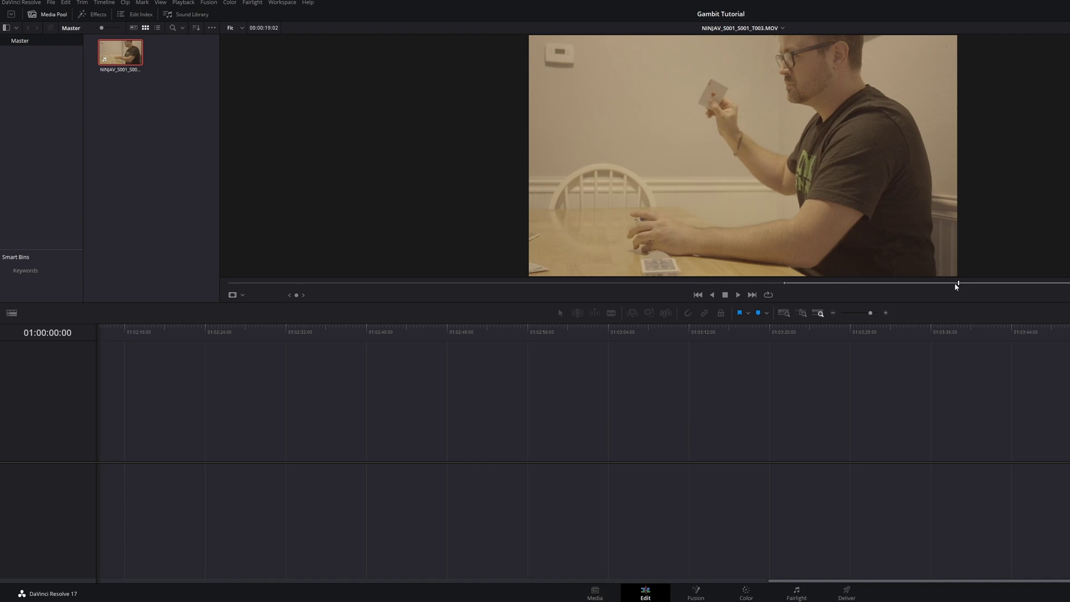
pyautogui.moveTo(735, 269); pyautogui.dragTo(101, 454)
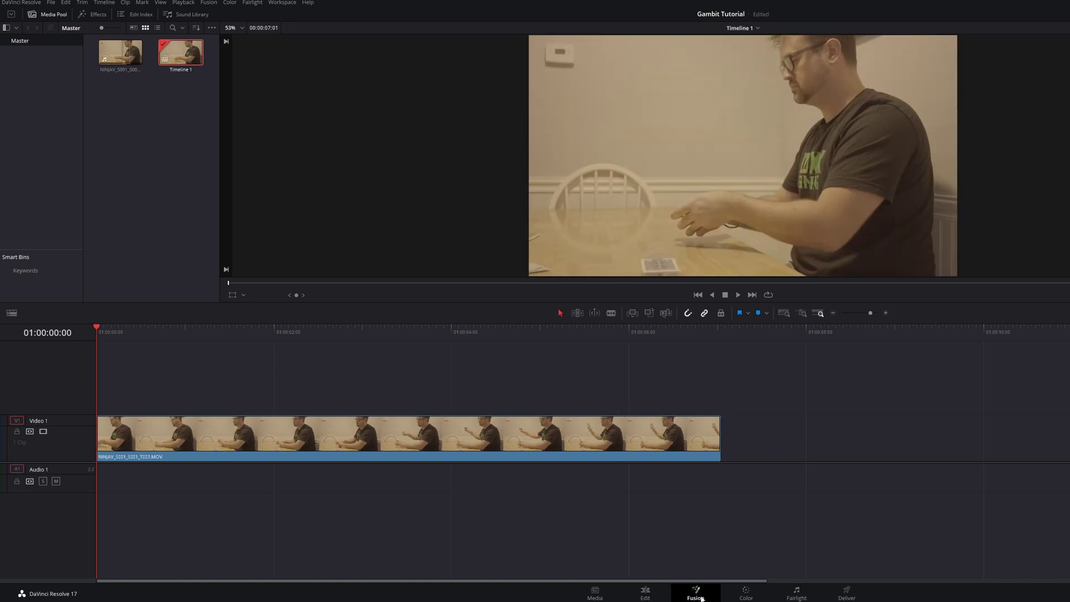
# Open the timeline clip in Fusion and go to frame 664, where the card is held up
pyautogui.click(696, 593)
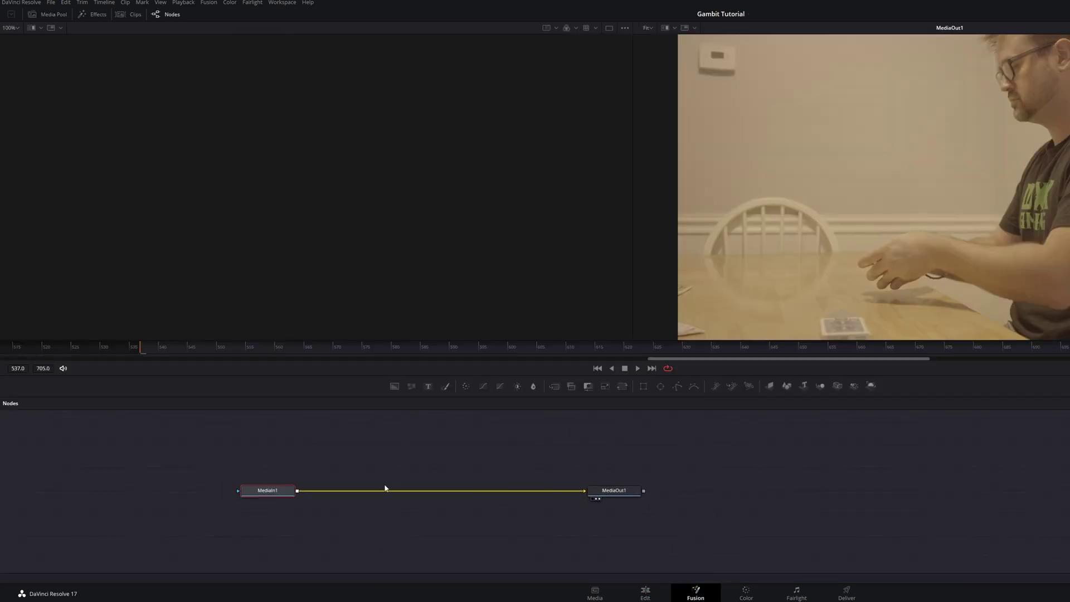
pyautogui.moveTo(199, 350); pyautogui.dragTo(881, 349)
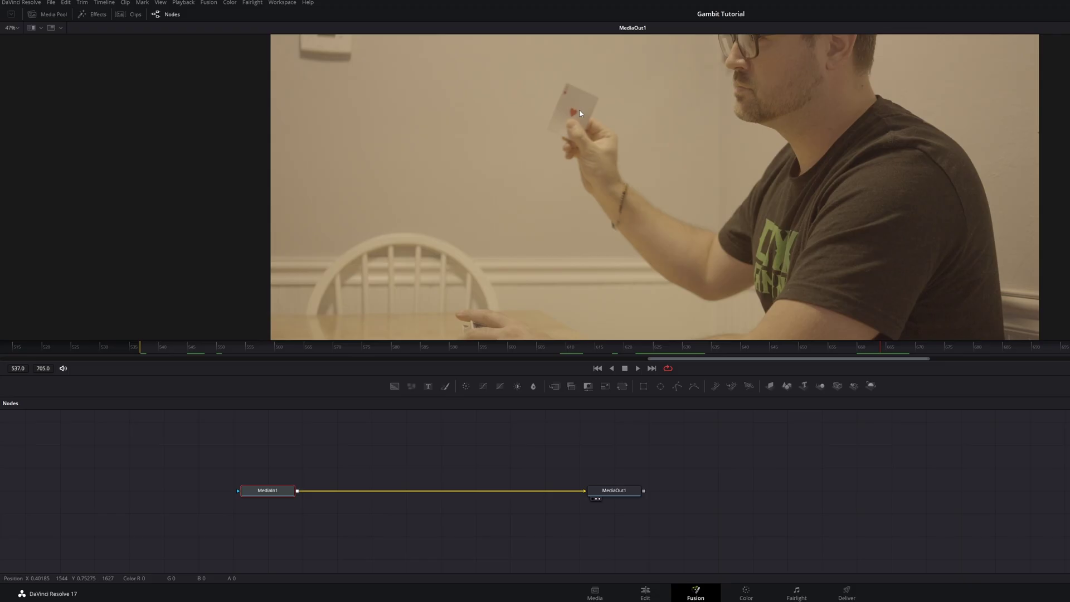
pyautogui.scroll(3, 580, 114)
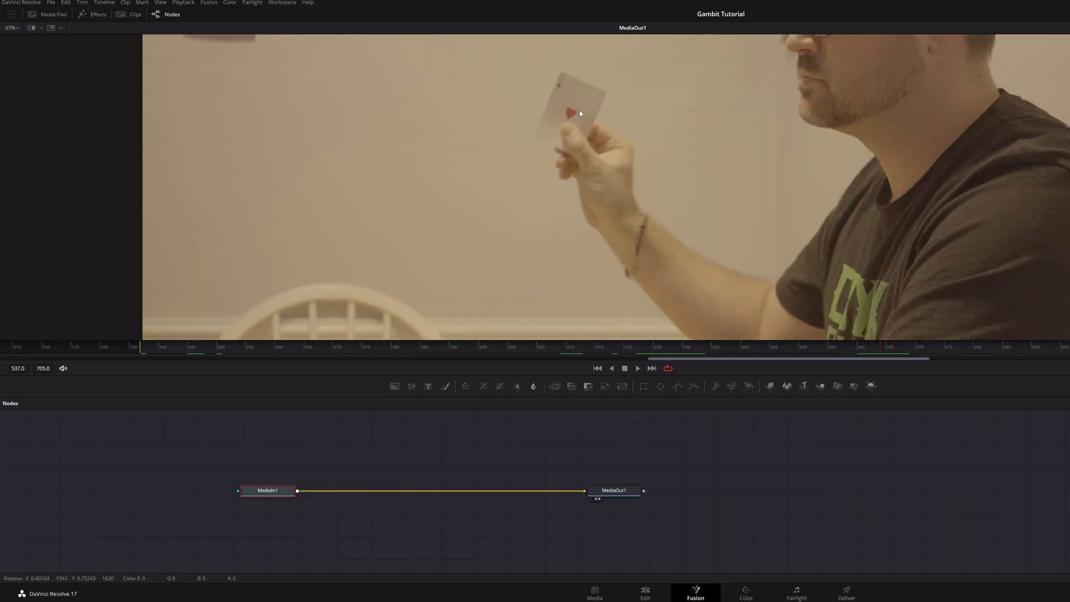
pyautogui.scroll(2, 579, 113)
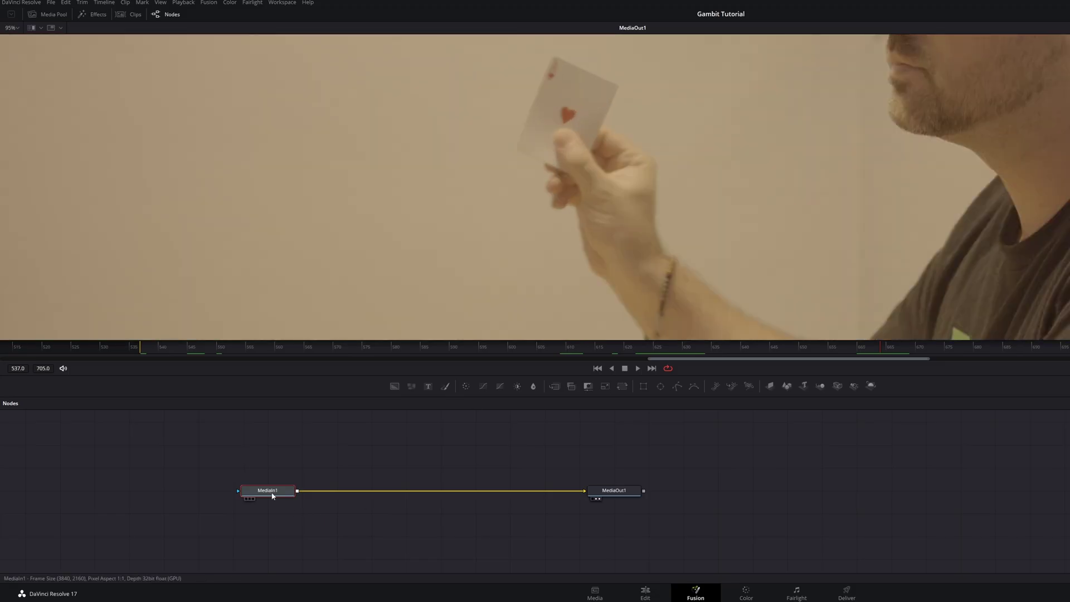
# Add a Planar Tracker node after MediaIn1
pyautogui.hotkey('shift', 'space')
pyautogui.write('plan')
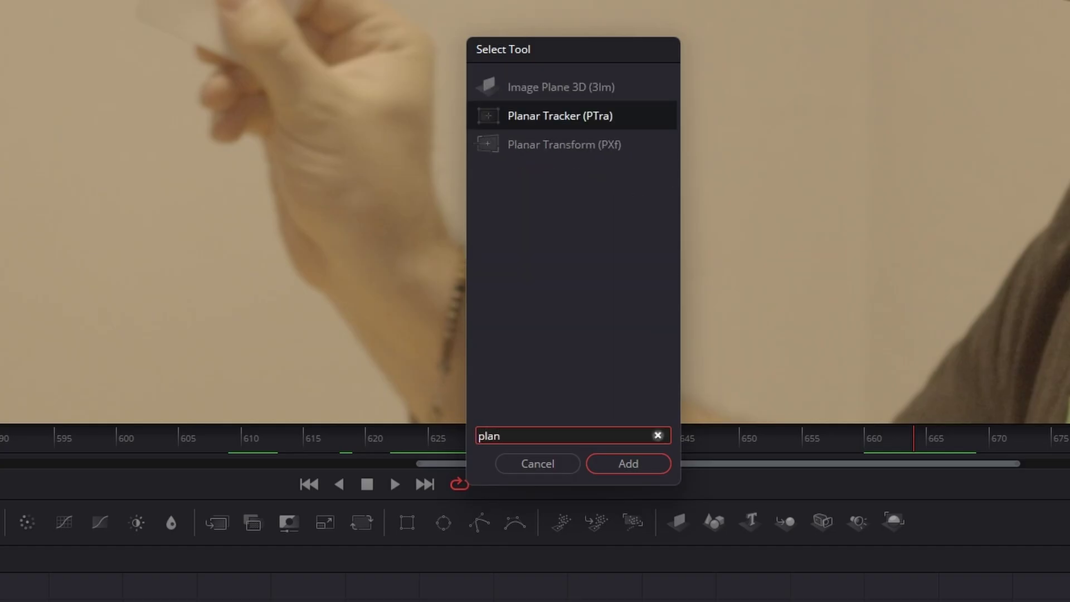
pyautogui.press('Return')
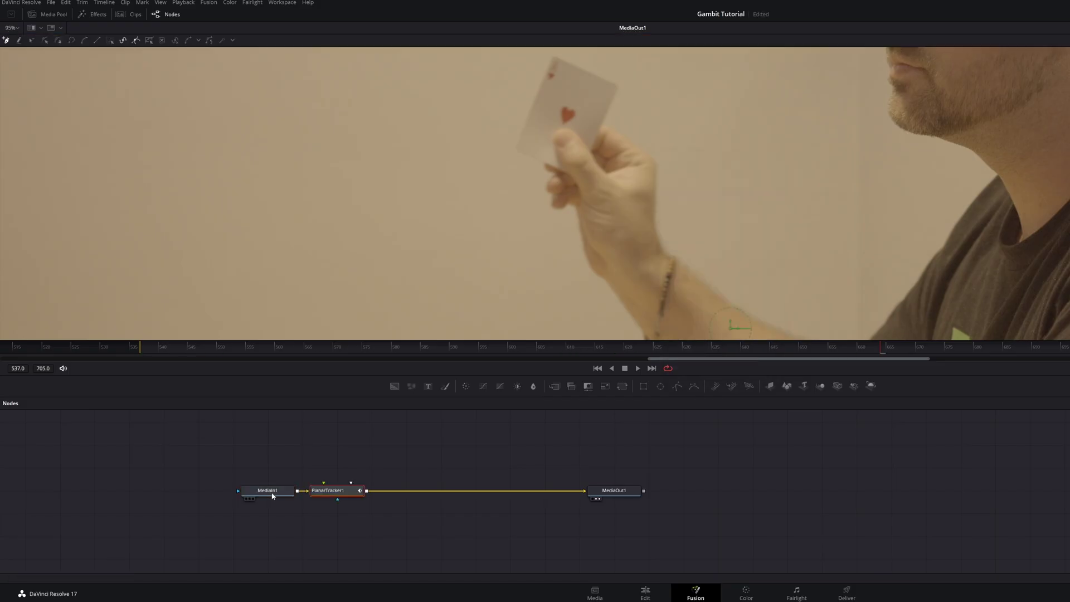
# Outline the playing card with a closed tracking pattern around its edges
pyautogui.click(554, 57)
pyautogui.click(529, 119)
pyautogui.click(517, 148)
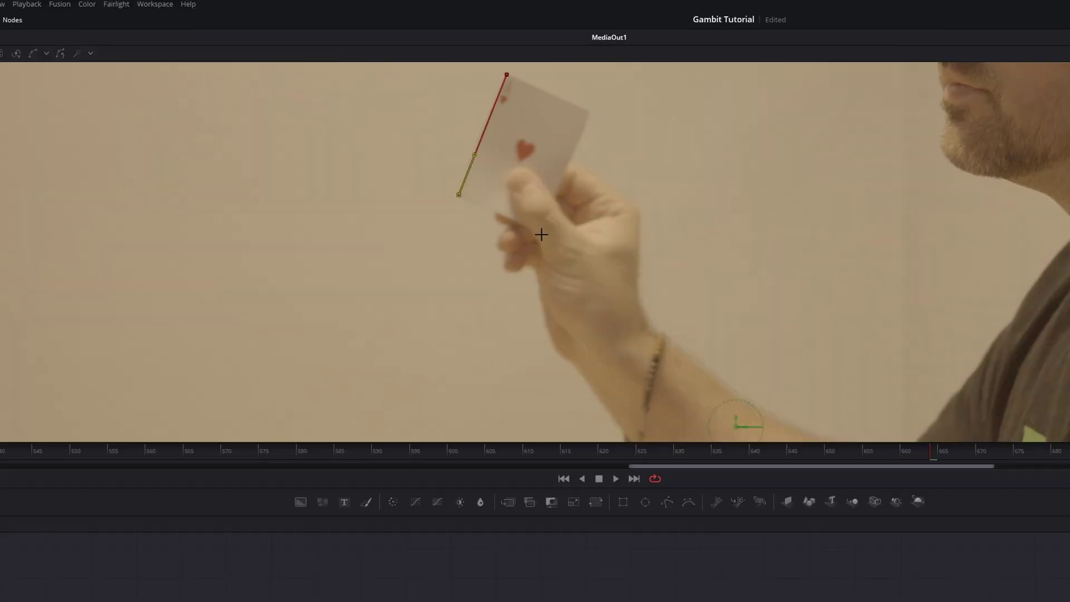
pyautogui.click(536, 231)
pyautogui.click(591, 111)
pyautogui.click(507, 74)
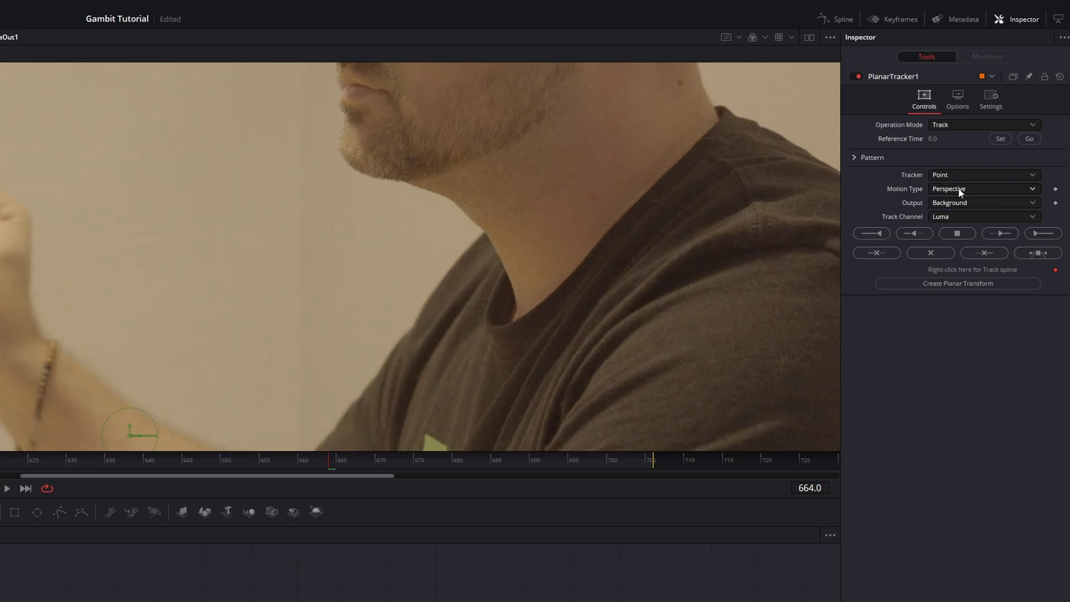
# Track the card forward and backward from reference frame 664 using the Translation, Rotation, Scale motion type
pyautogui.click(960, 189)
pyautogui.click(975, 227)
pyautogui.click(1007, 137)
pyautogui.click(1038, 234)
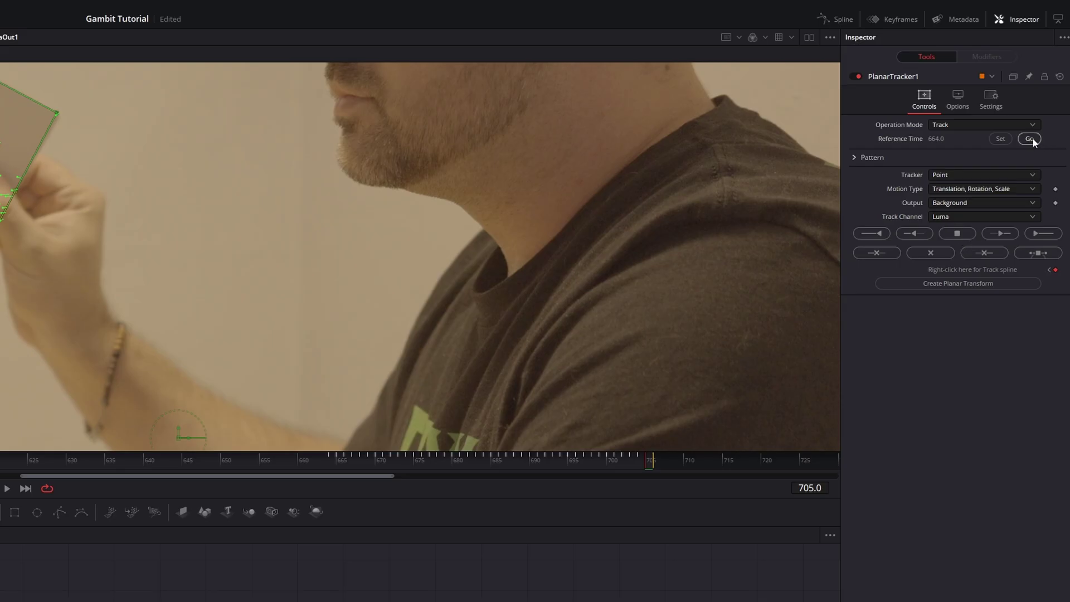
pyautogui.click(1032, 138)
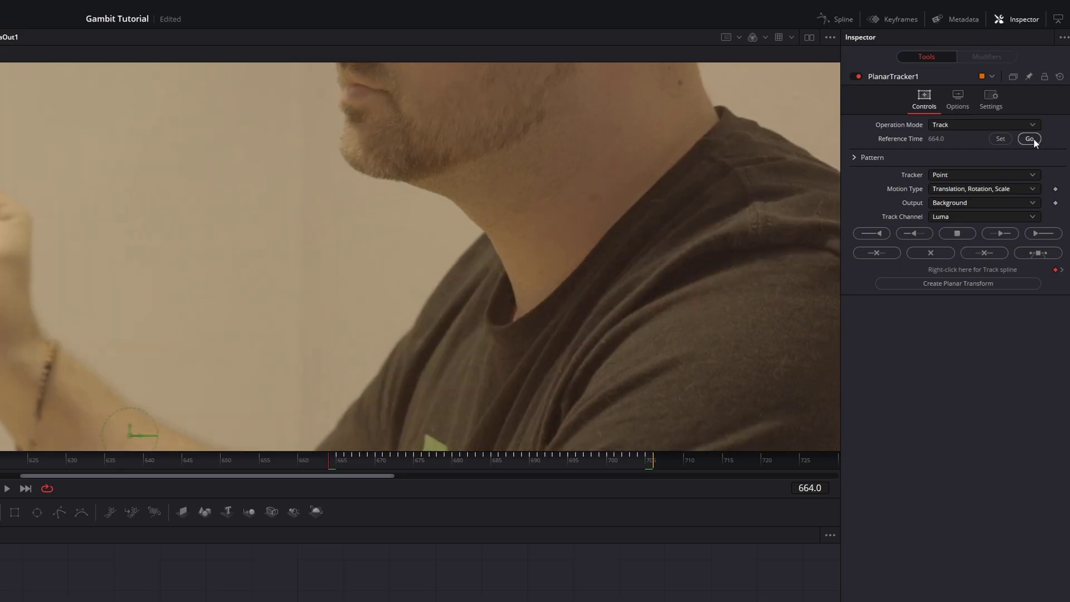
pyautogui.click(884, 232)
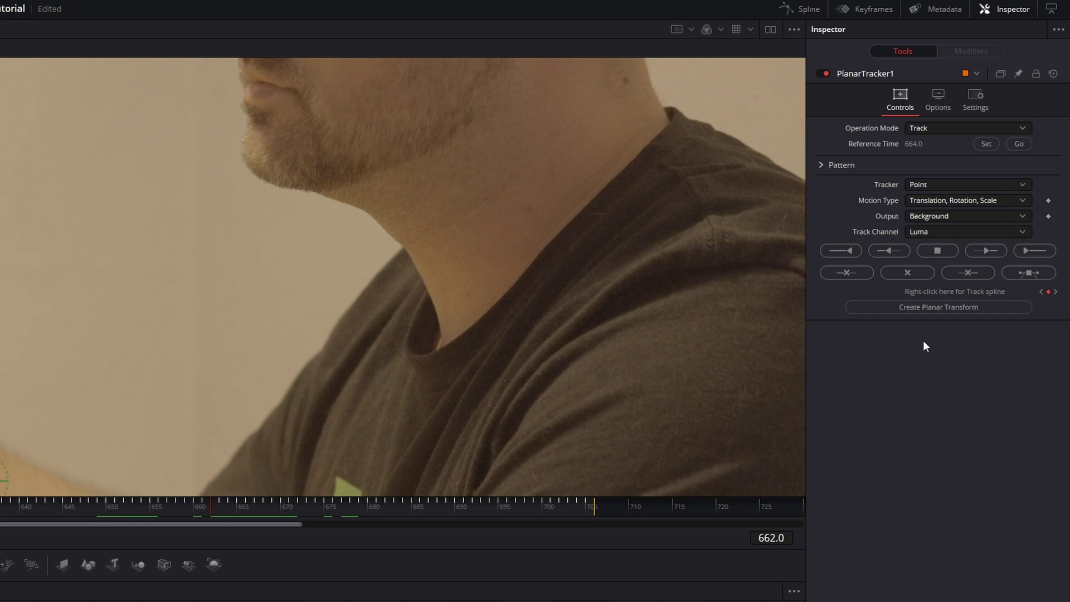
# Create a planar transform from the track and take the Planar Tracker out of the flow between MediaIn1 and MediaOut1
pyautogui.click(953, 310)
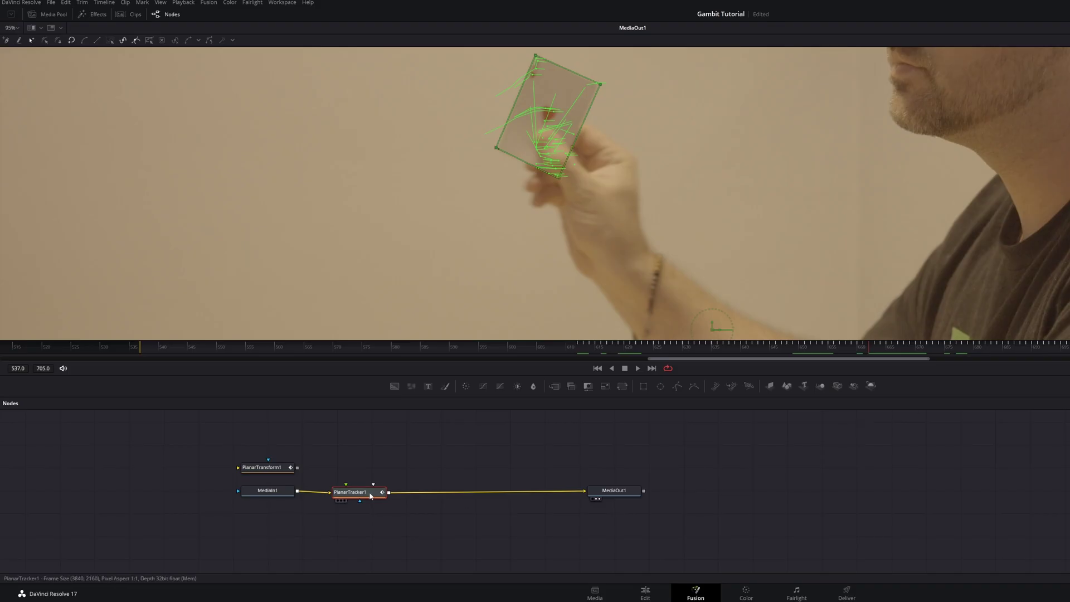
pyautogui.moveTo(371, 495); pyautogui.dragTo(1067, 552)
pyautogui.moveTo(268, 468); pyautogui.dragTo(378, 445)
pyautogui.scroll(3, 456, 453)
# Add a pEmitter node in empty node space and connect a pTurbulence node after it
pyautogui.click(279, 471)
pyautogui.hotkey('shift', 'space')
pyautogui.write('pemi')
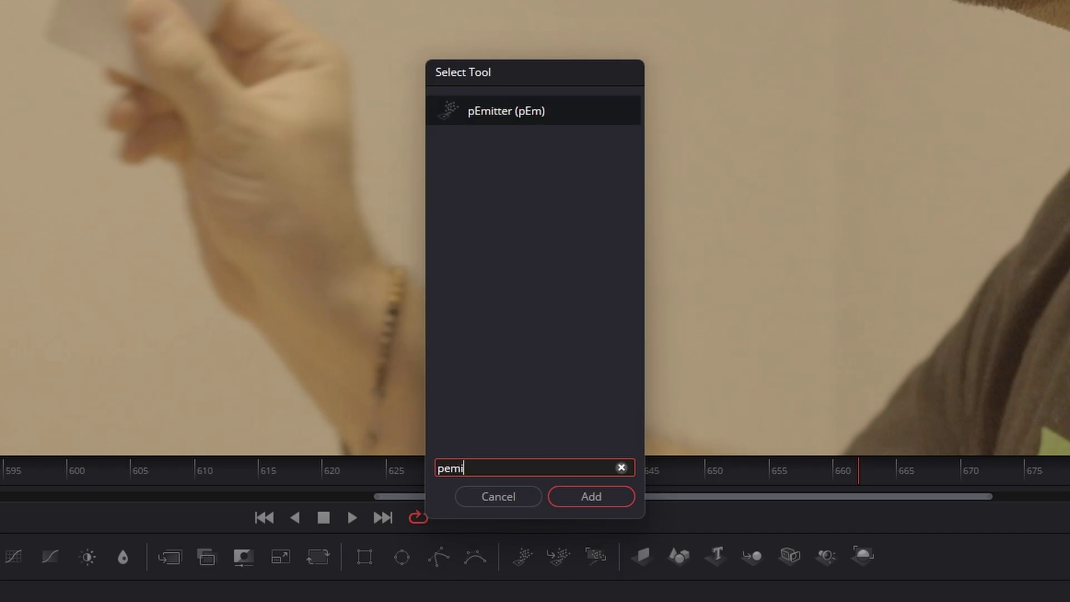
pyautogui.press('Return')
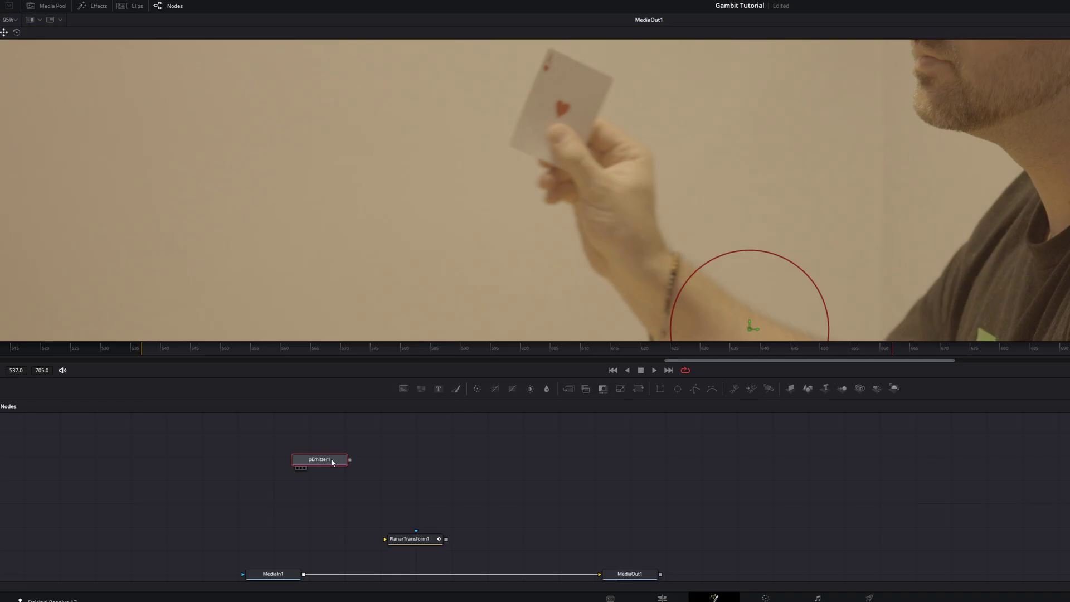
pyautogui.hotkey('shift', 'space')
pyautogui.write('ptur')
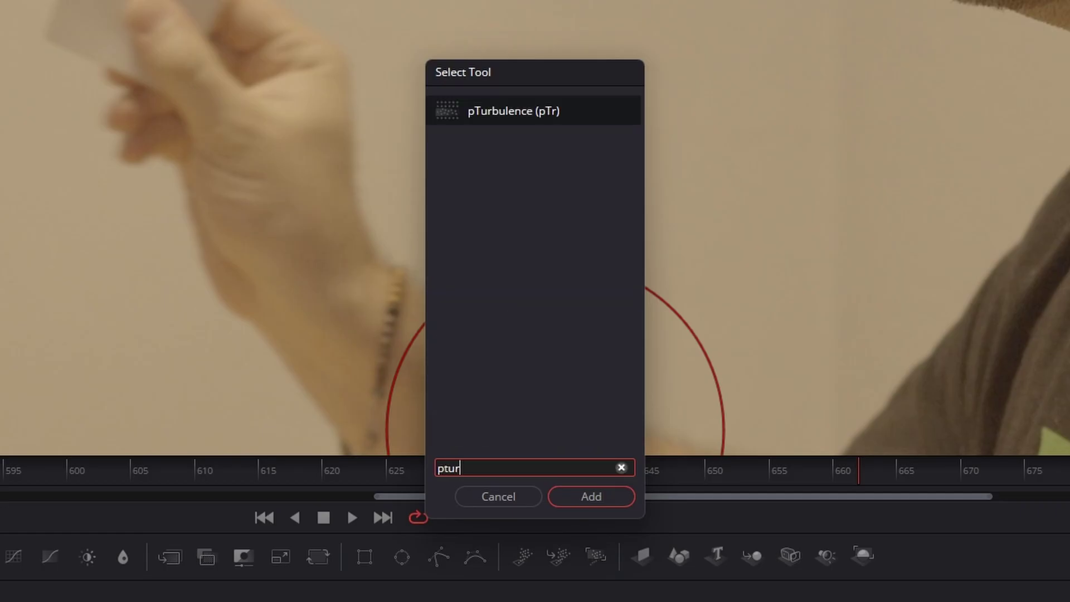
pyautogui.press('Return')
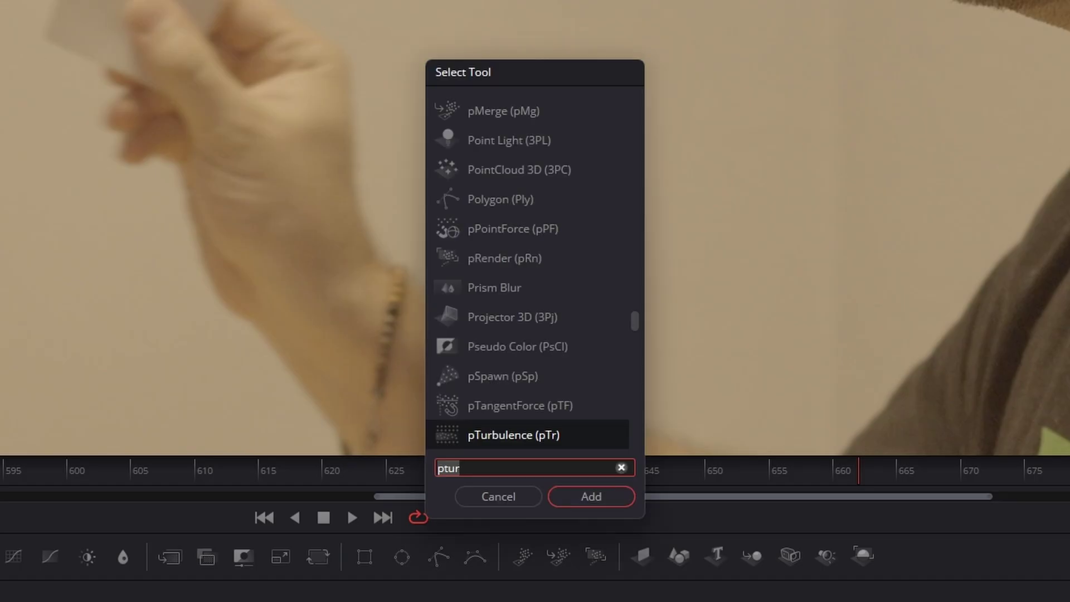
# Extend the particle chain with a pDirectionalForce node followed by a pRender node
pyautogui.write('pdir')
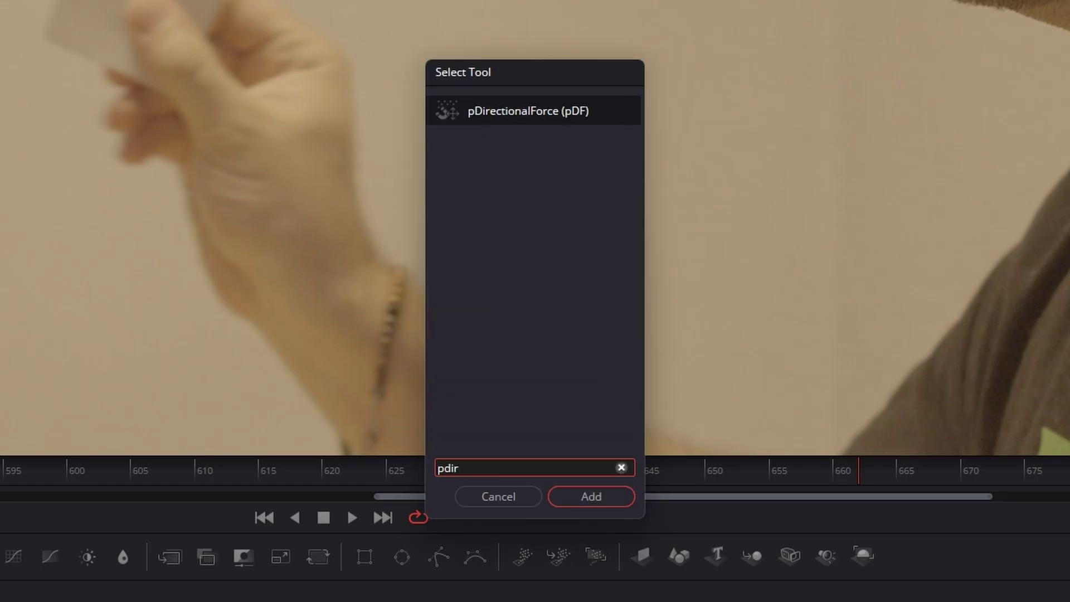
pyautogui.press('Return')
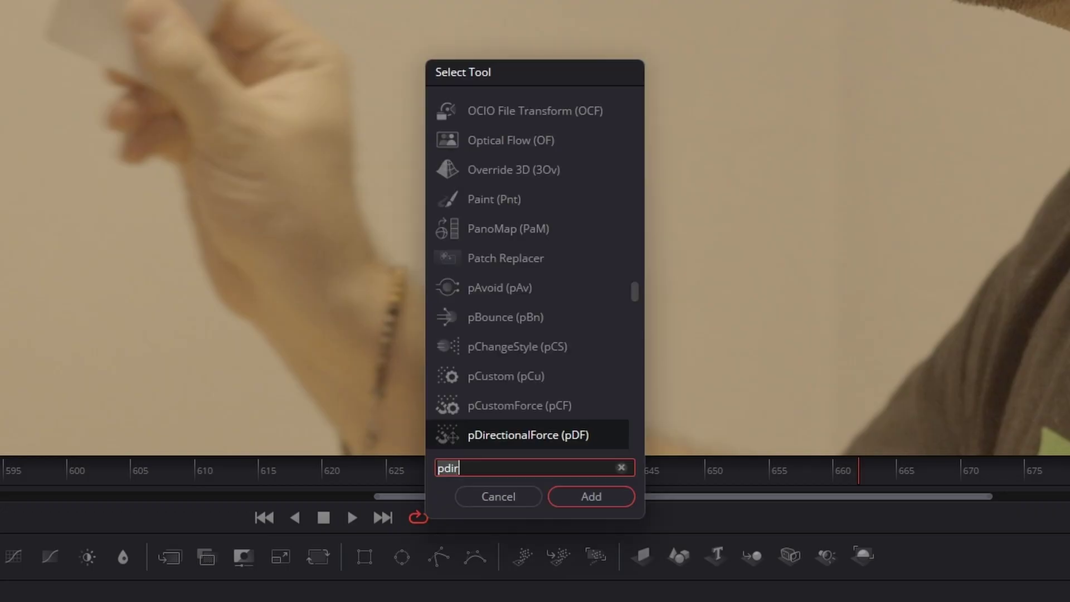
pyautogui.write('pren')
pyautogui.press('Return')
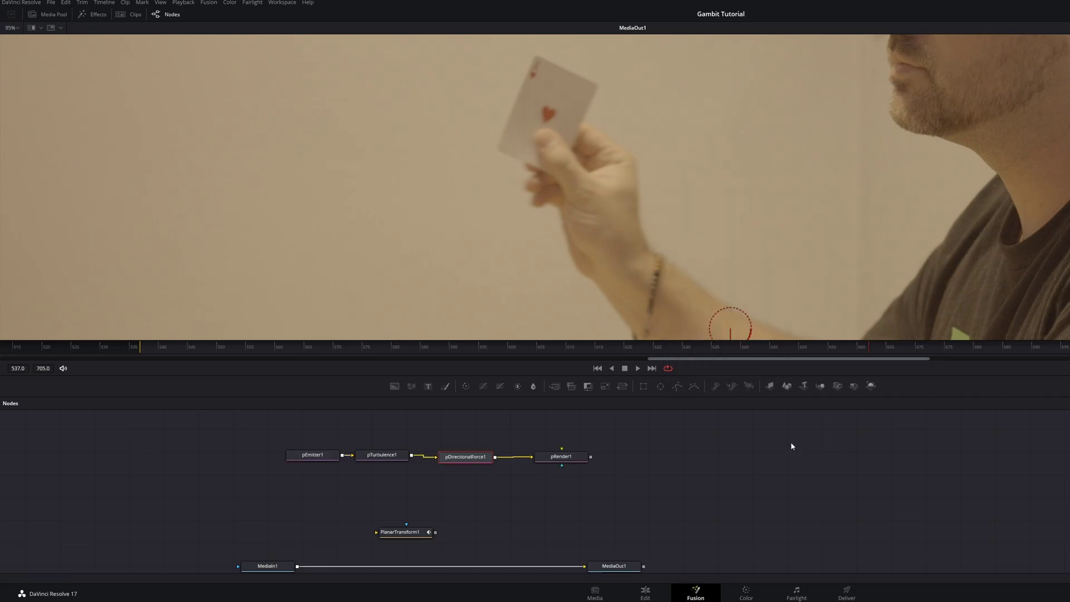
# Set pEmitter1's number to 90 and lifespan to 28, and play the particles from pRender1 in the viewer
pyautogui.click(279, 456)
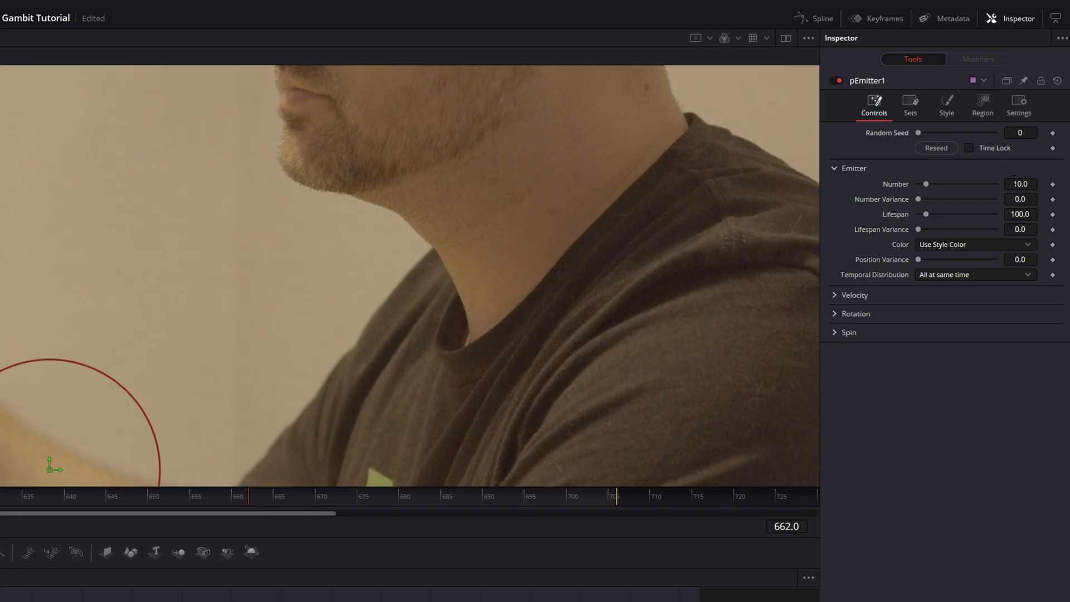
pyautogui.click(1024, 184)
pyautogui.doubleClick(1024, 185)
pyautogui.write('90')
pyautogui.click(1020, 214)
pyautogui.doubleClick(1020, 214)
pyautogui.write('28')
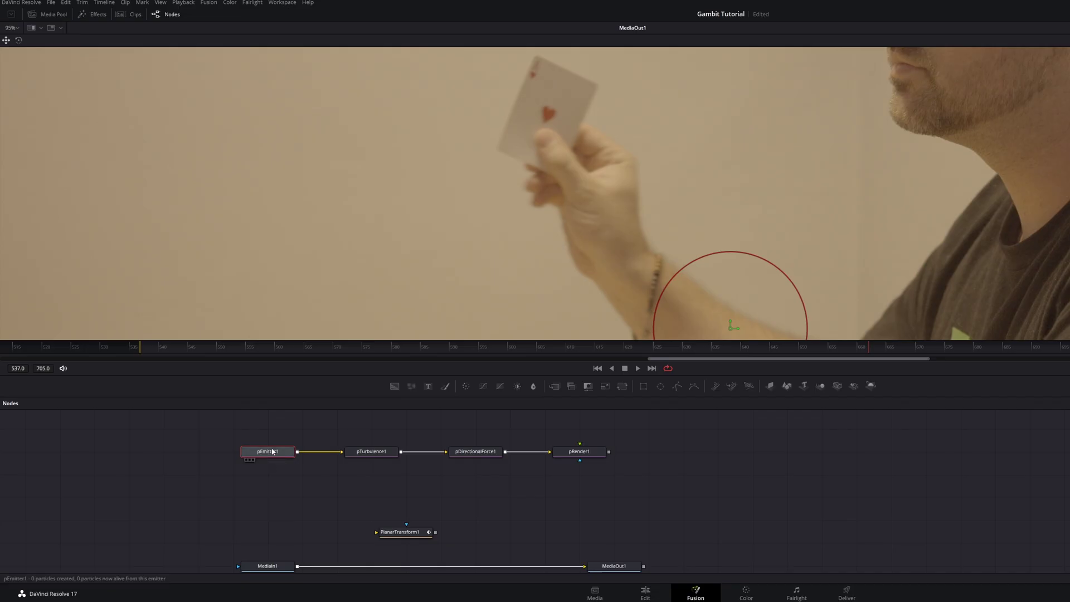
pyautogui.moveTo(272, 452); pyautogui.dragTo(437, 228)
pyautogui.press('space')
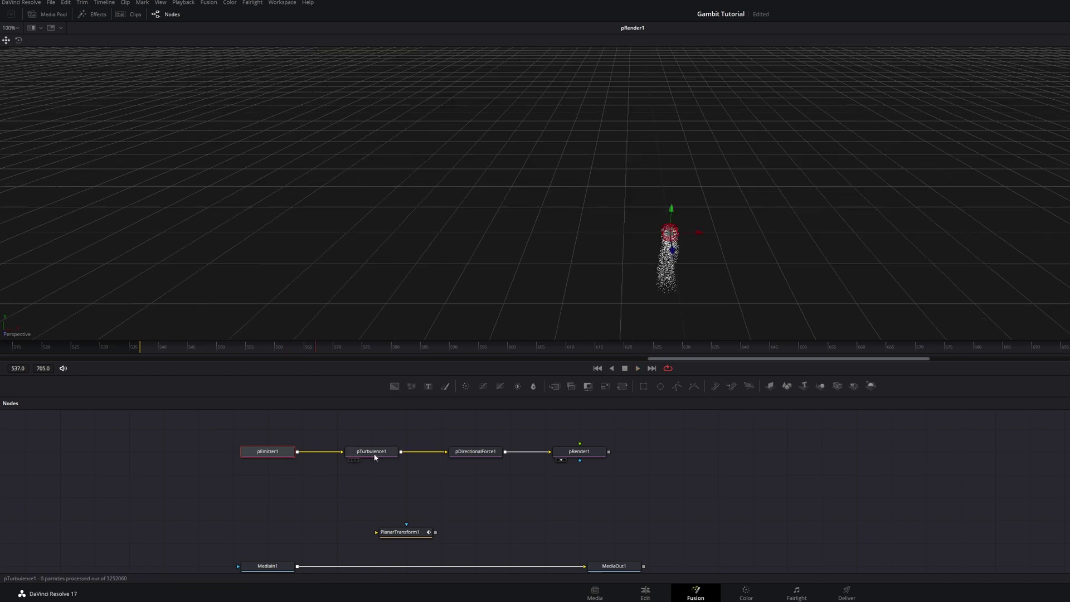
# Set pTurbulence1's X, Y and Z strengths, using 0.3 for Y
pyautogui.click(374, 456)
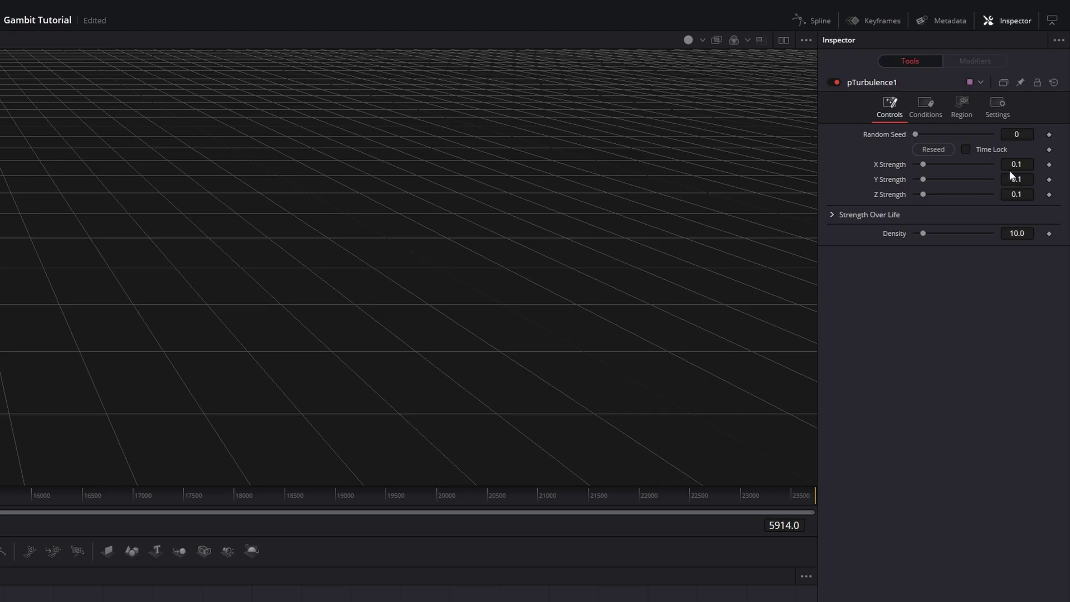
pyautogui.click(1026, 165)
pyautogui.press('BackSpace')
pyautogui.press('BackSpace')
pyautogui.press('BackSpace')
pyautogui.write('.')
pyautogui.press('Tab')
pyautogui.write('.3')
pyautogui.press('Tab')
pyautogui.write('.')
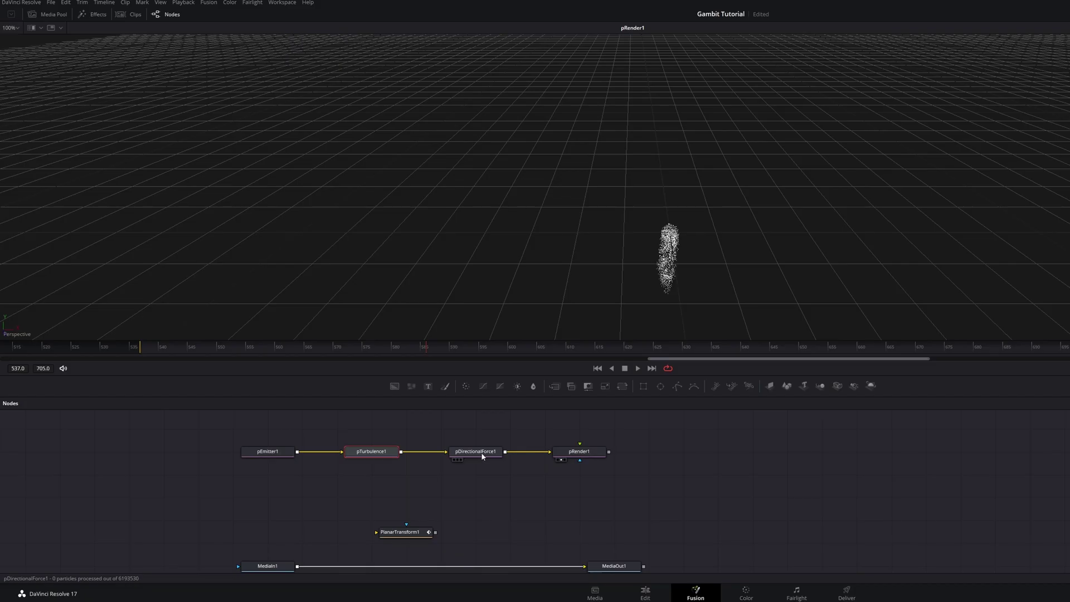
# Set pDirectionalForce1's strength to 0.0186
pyautogui.click(483, 453)
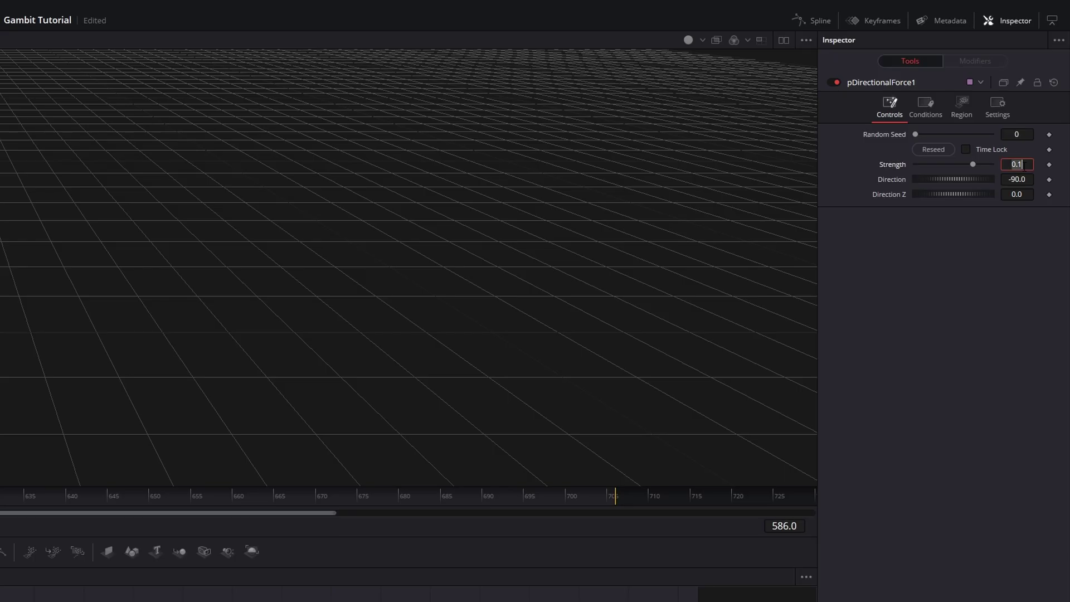
pyautogui.write('.0186')
pyautogui.press('Tab')
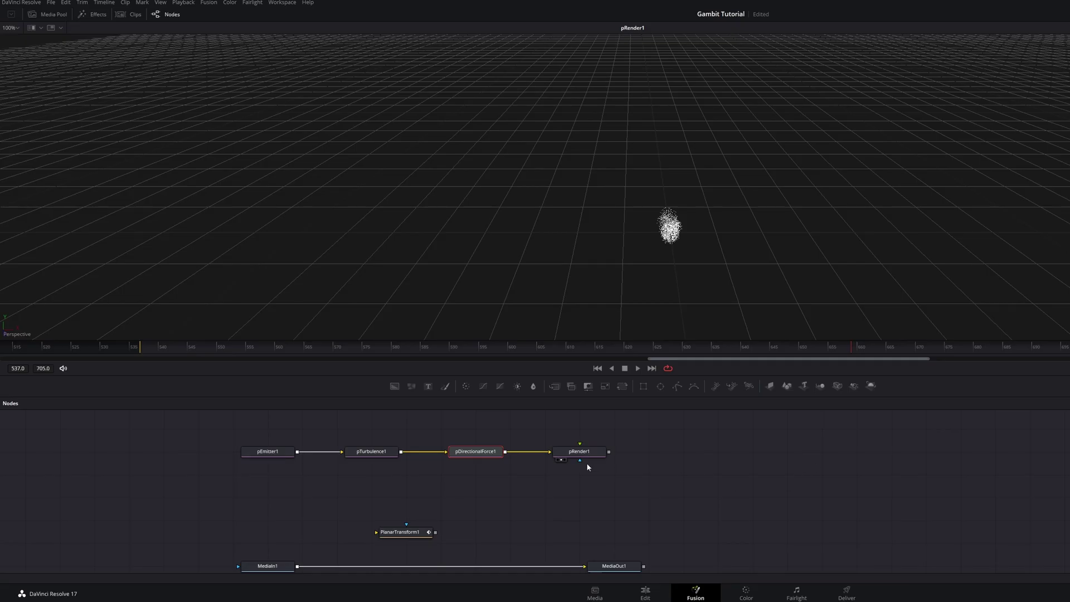
# Switch pRender1's output mode to 2D
pyautogui.click(583, 453)
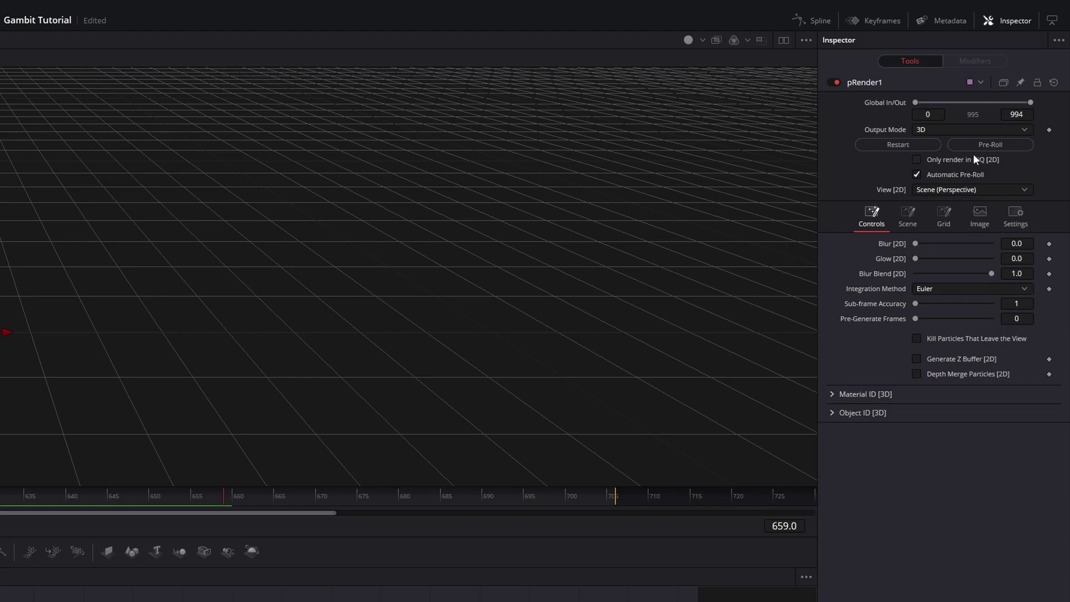
pyautogui.click(931, 129)
pyautogui.click(934, 157)
# Turn off the viewer's checker underlay so the particles show on black
pyautogui.rightClick(111, 216)
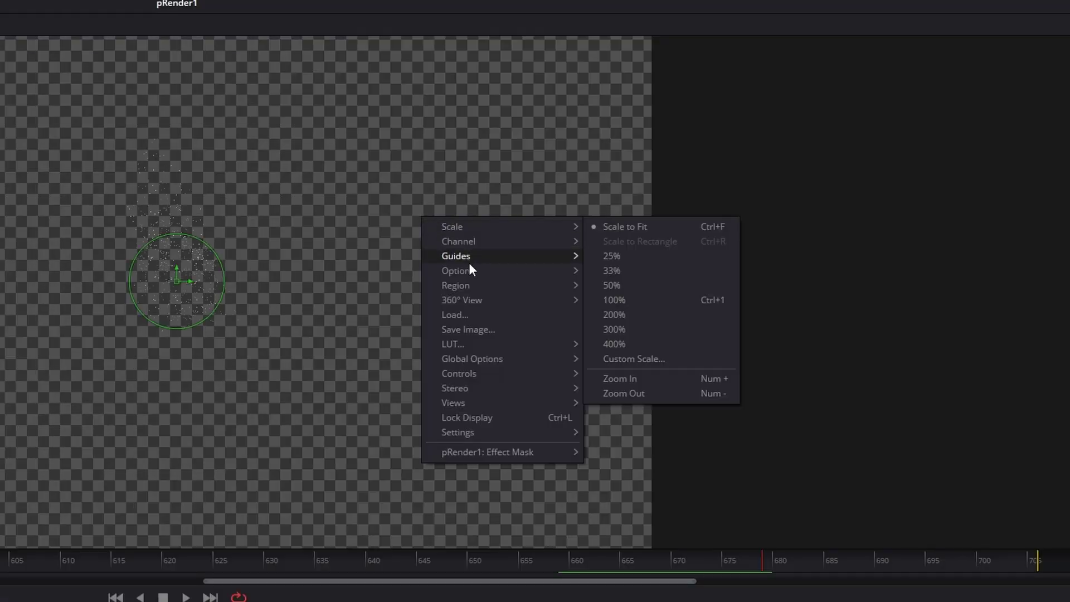
pyautogui.moveTo(471, 269)
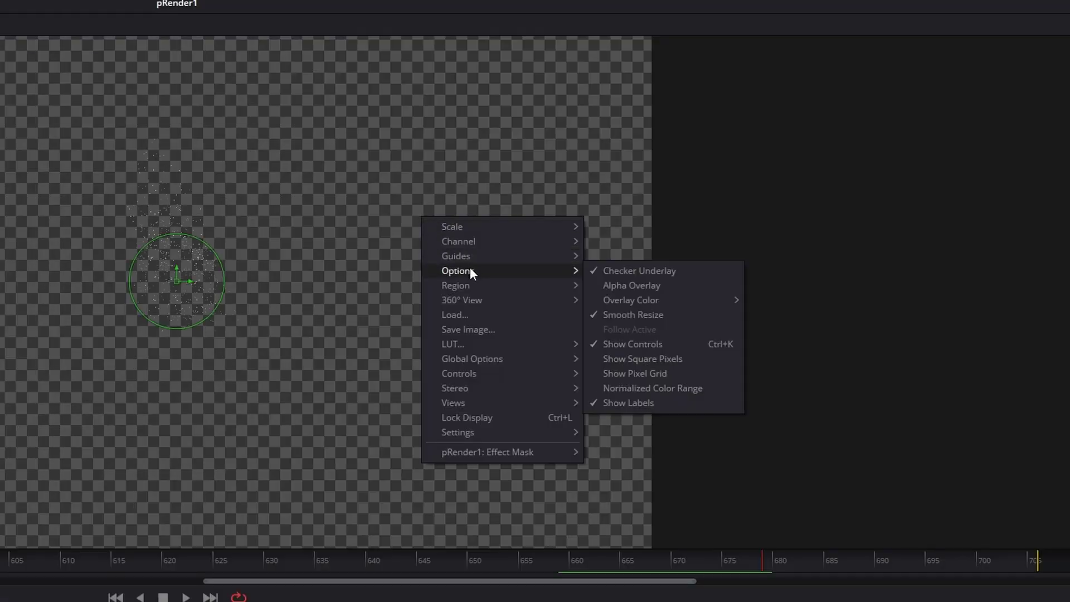
pyautogui.click(632, 277)
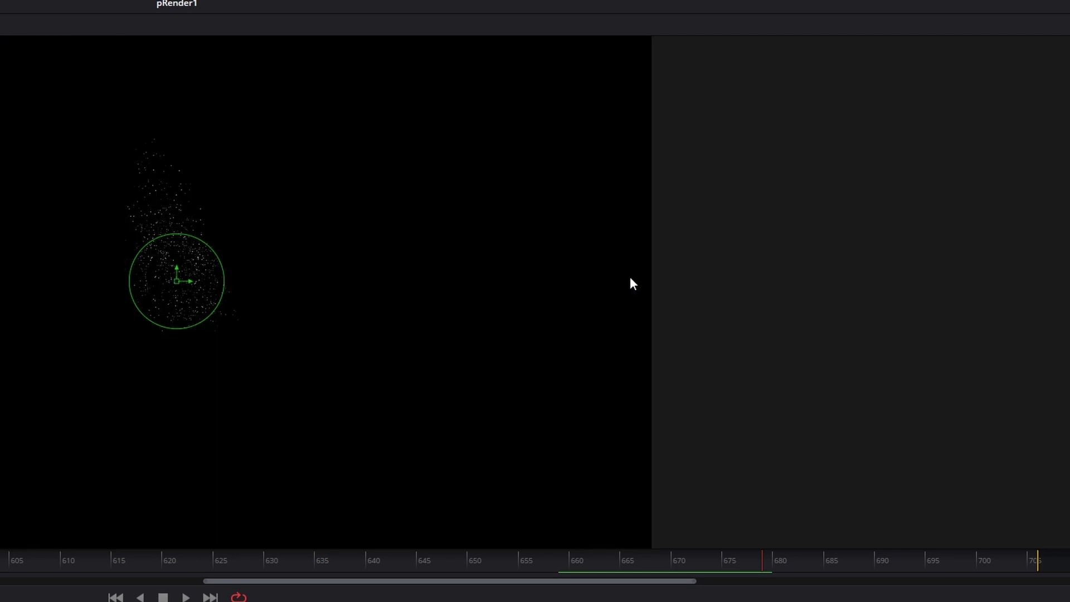
# Add a Blur node after pRender1
pyautogui.scroll(1, 585, 468)
pyautogui.hotkey('shift', 'space')
pyautogui.write('blu')
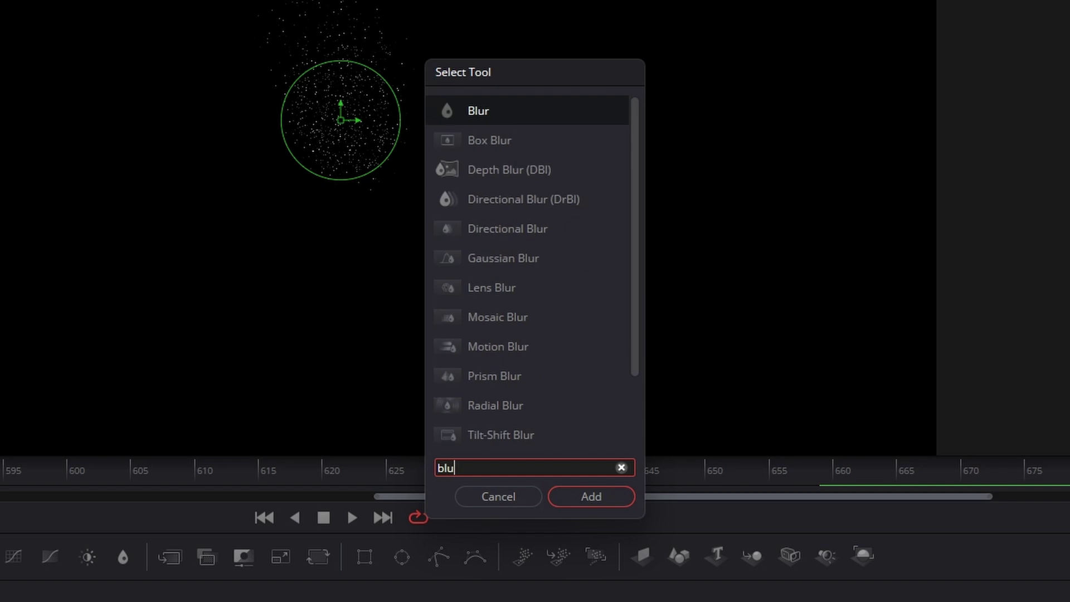
pyautogui.press('Return')
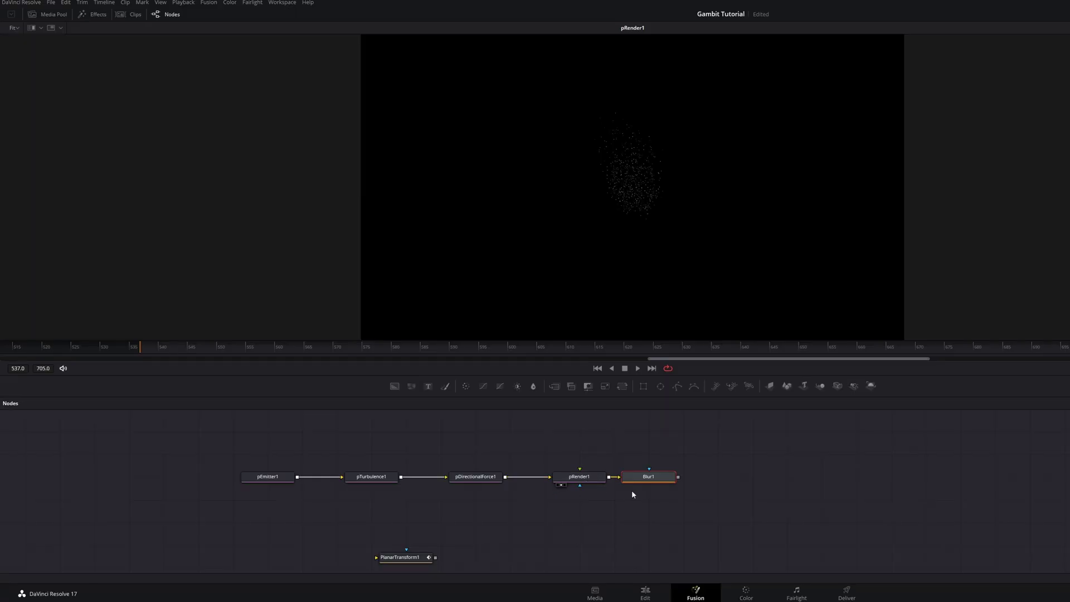
# Show Blur1 in the viewer and adjust its blur size to soften the particles
pyautogui.moveTo(663, 473); pyautogui.dragTo(627, 193)
pyautogui.scroll(-1, 627, 193)
pyautogui.scroll(4, 626, 192)
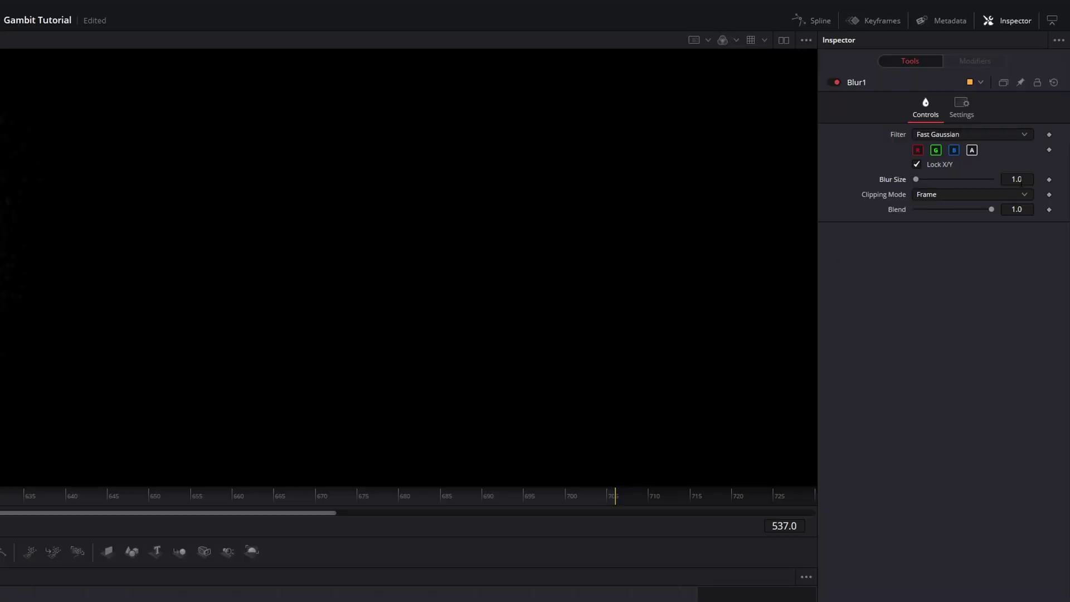
pyautogui.doubleClick(1020, 180)
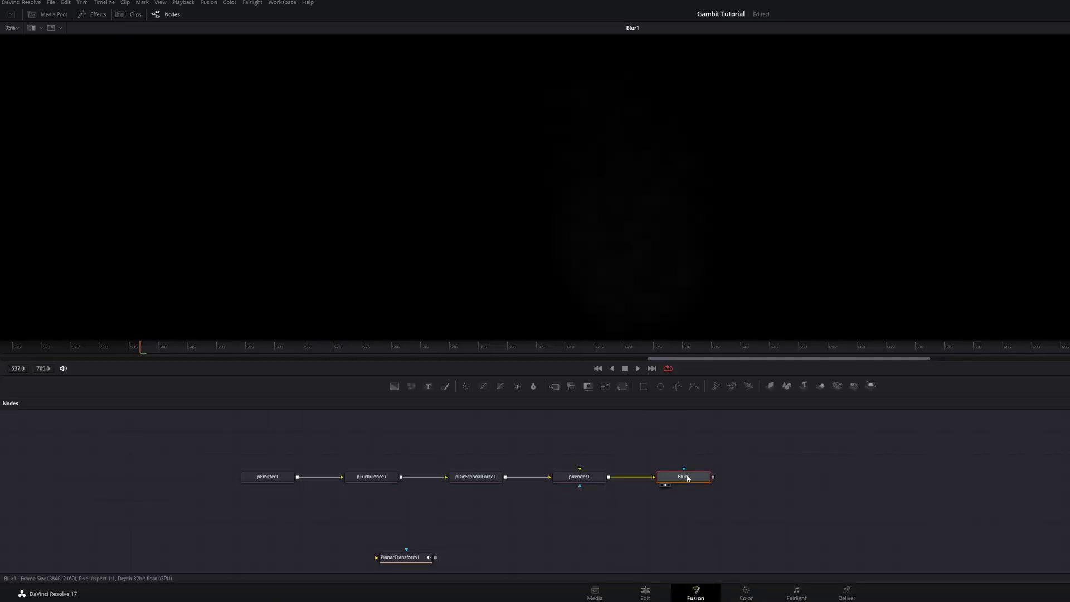
# Add a Soft Glow node after Blur1 and space it out along the chain
pyautogui.hotkey('shift', 'space')
pyautogui.write('soft')
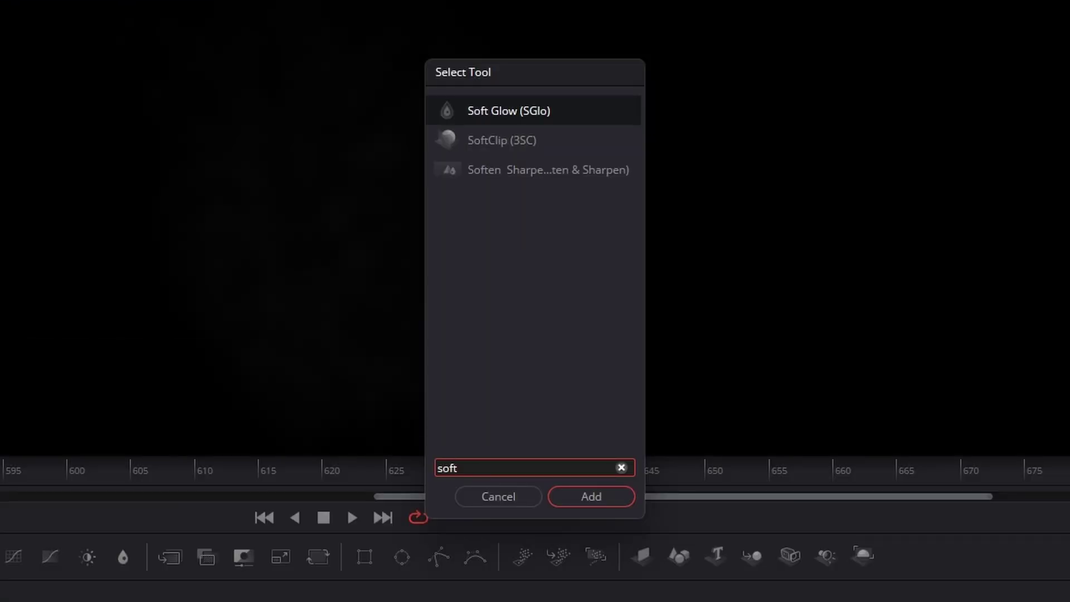
pyautogui.press('Return')
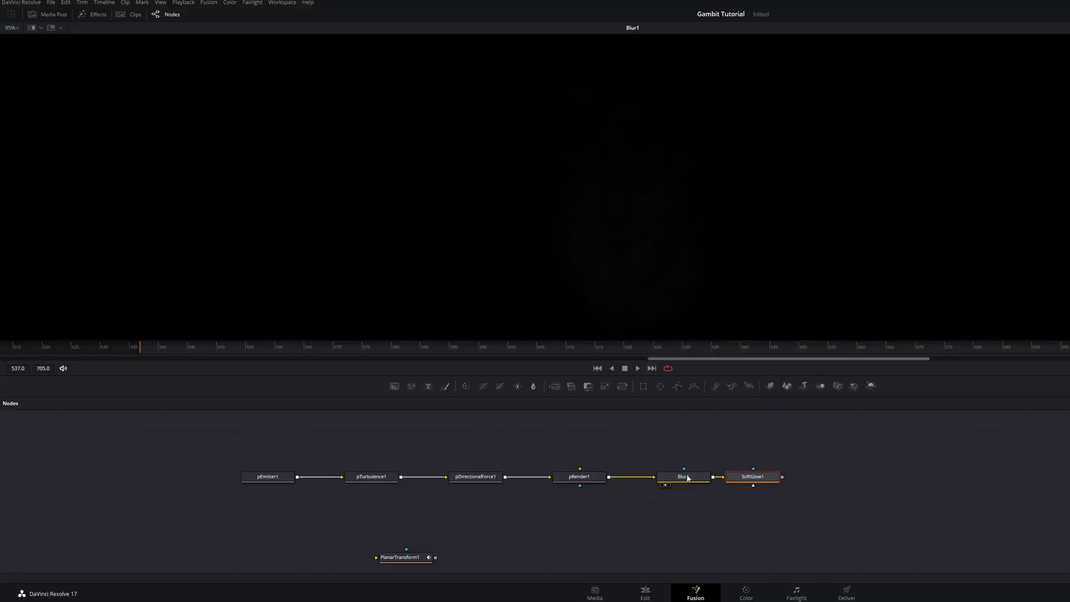
pyautogui.moveTo(753, 477); pyautogui.dragTo(788, 476)
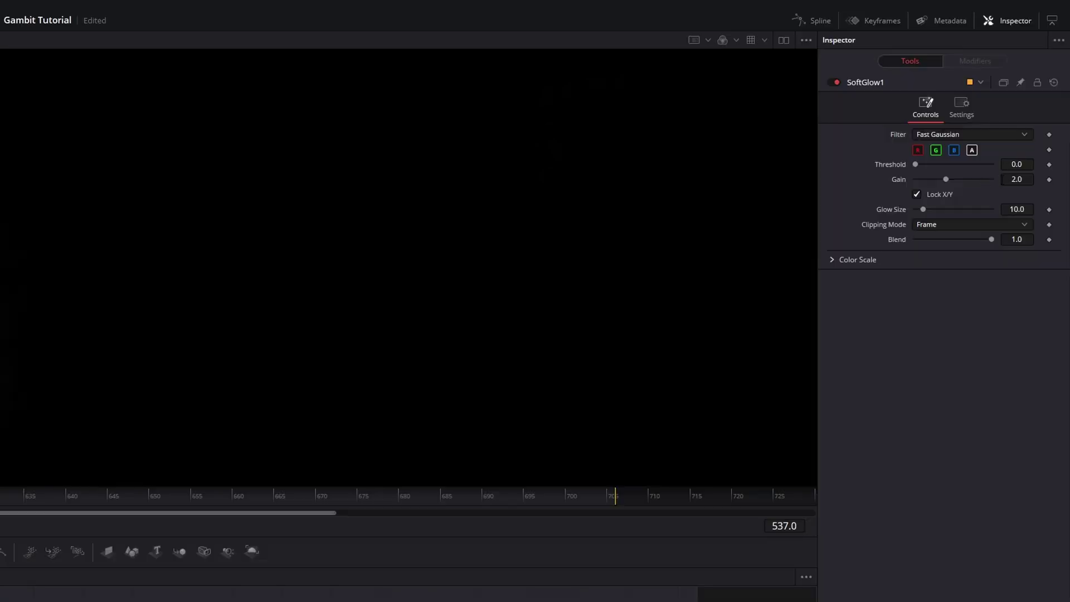
# Set SoftGlow1's gain to 5 and its glow size to 19.7
pyautogui.click(1017, 179)
pyautogui.write('5')
pyautogui.press('Tab')
pyautogui.click(1018, 210)
pyautogui.write('19.7')
pyautogui.press('Return')
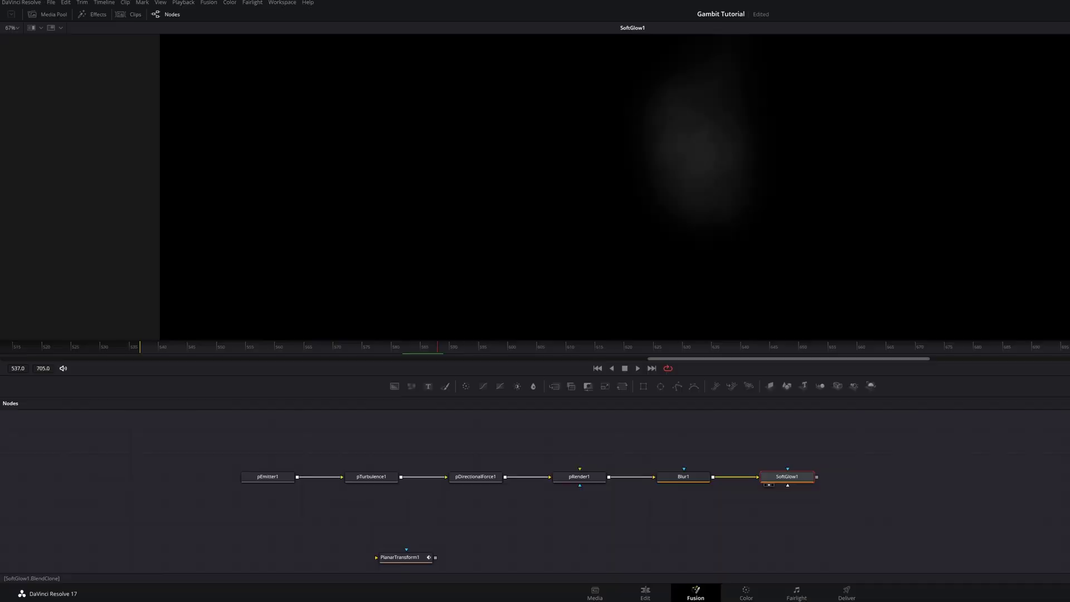
# Add a Brightness/Contrast node after SoftGlow1 and raise its gain to brighten the smoke
pyautogui.hotkey('shift', 'space')
pyautogui.write('ERODEbri')
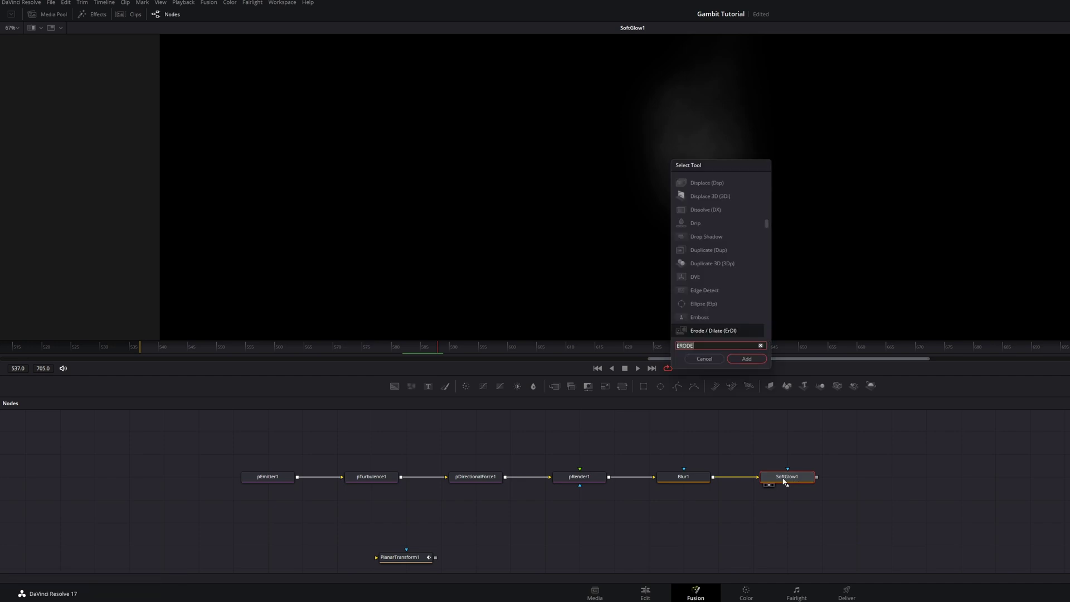
pyautogui.press('Return')
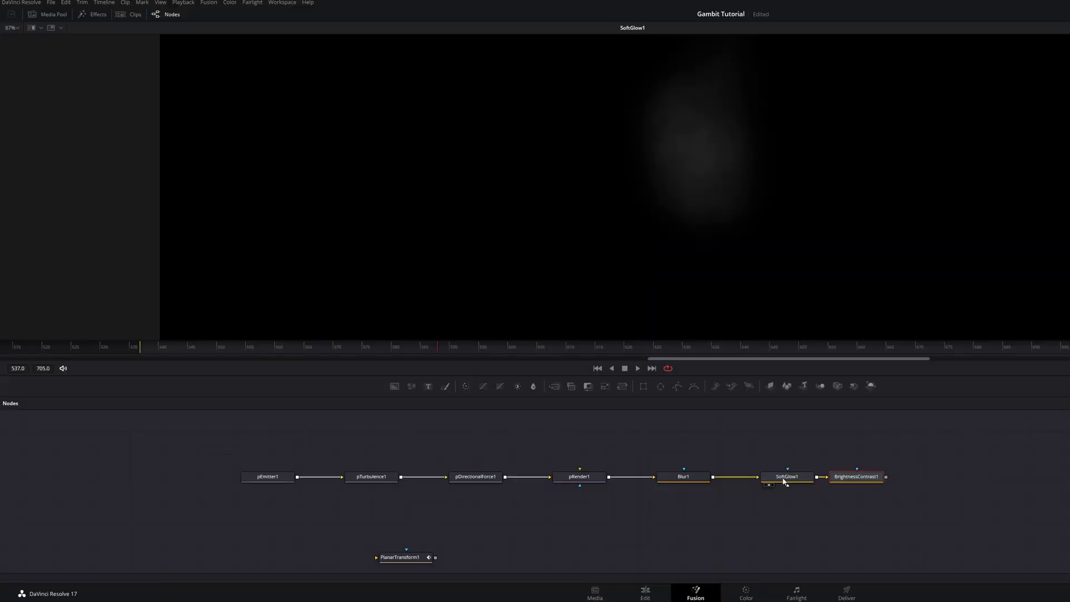
pyautogui.moveTo(853, 479); pyautogui.dragTo(777, 266)
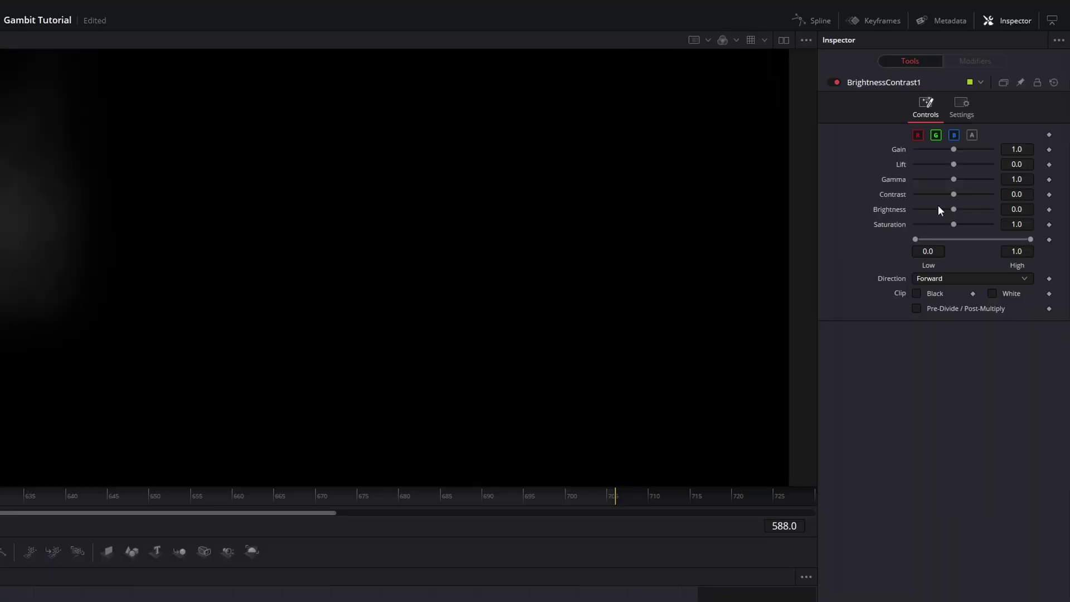
pyautogui.doubleClick(1018, 149)
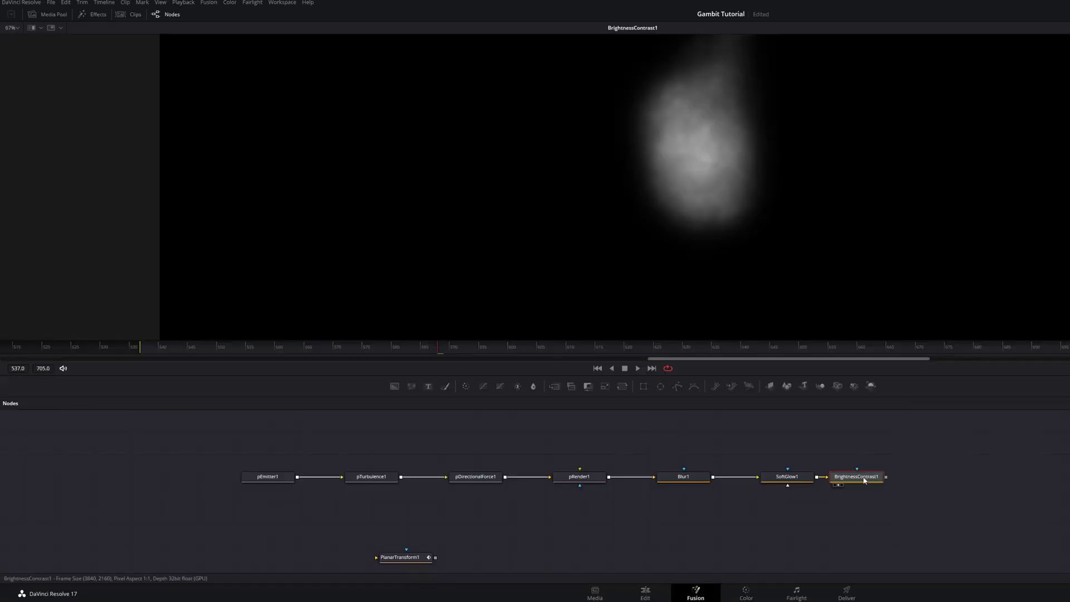
# Add an Erode/Dilate node after BrightnessContrast1 with its amount at -0.01
pyautogui.hotkey('shift', 'space')
pyautogui.write('ERO')
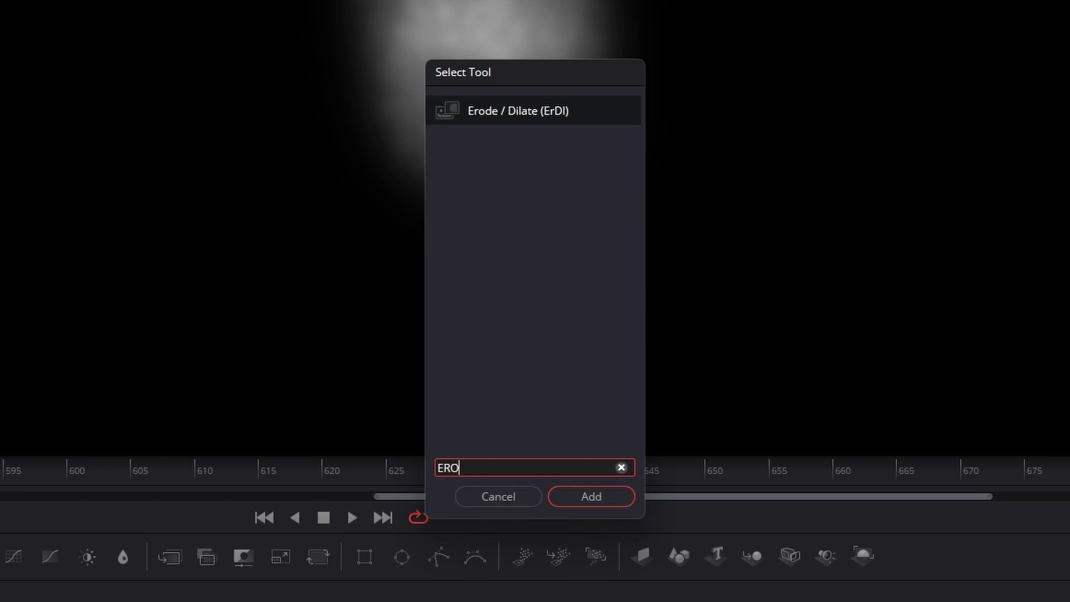
pyautogui.press('Return')
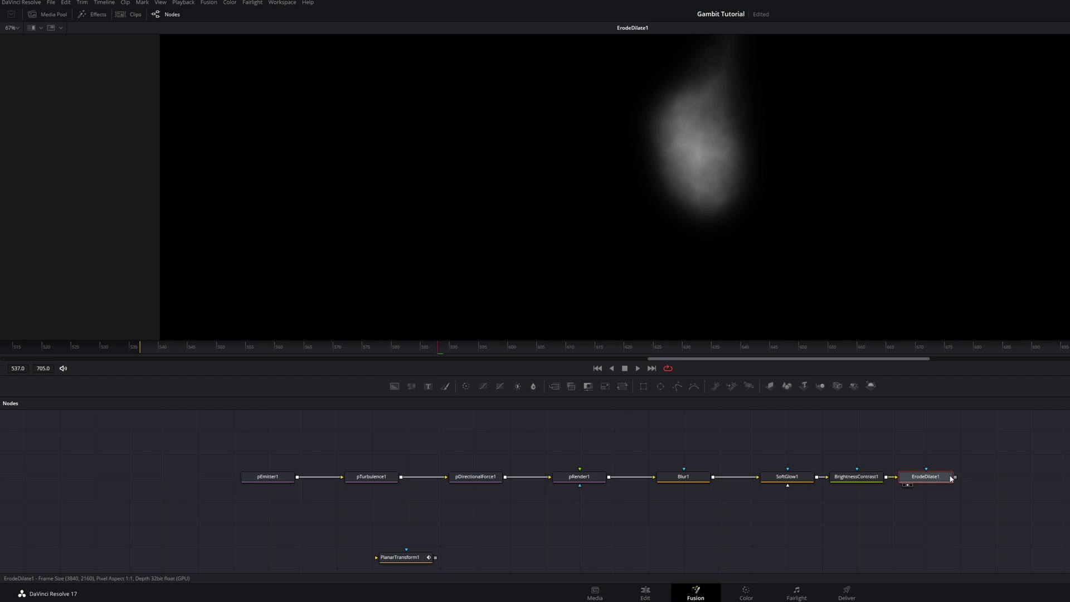
pyautogui.moveTo(951, 479); pyautogui.dragTo(965, 479)
# Mask ErodeDilate1 with a new FastNoise node, raising the noise's detail, scale and seethe rate
pyautogui.click(927, 438)
pyautogui.moveTo(411, 386); pyautogui.dragTo(962, 475)
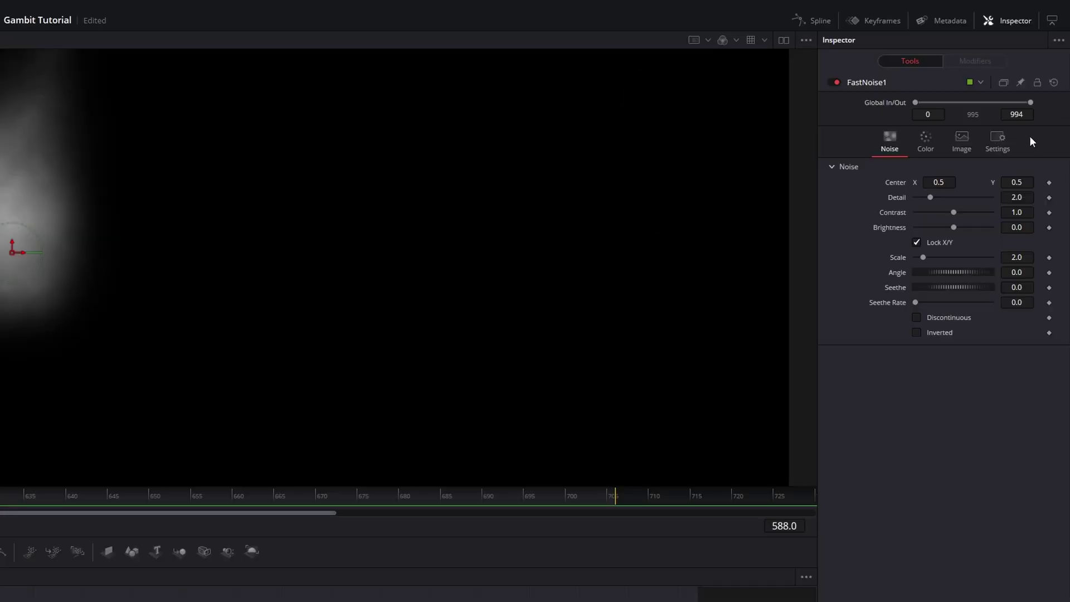
pyautogui.moveTo(929, 196); pyautogui.dragTo(975, 211)
pyautogui.moveTo(926, 258); pyautogui.dragTo(966, 262)
pyautogui.moveTo(916, 300); pyautogui.dragTo(932, 300)
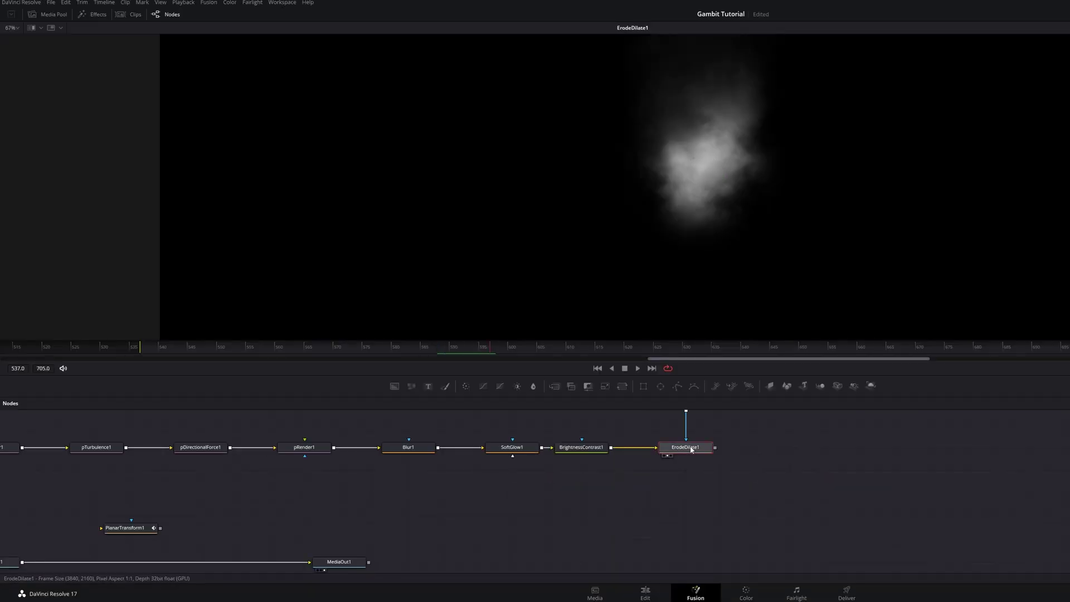
# Add a Color Corrector after ErodeDilate1, show it in the viewer and tint the smoke purple-pink
pyautogui.hotkey('shift', 'space')
pyautogui.write('CC')
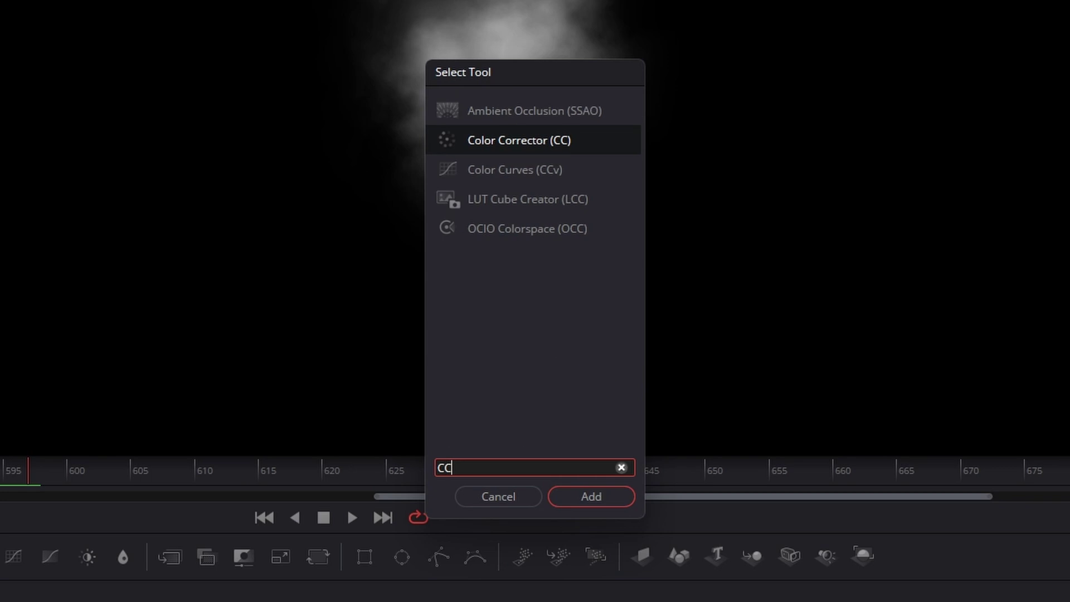
pyautogui.press('Return')
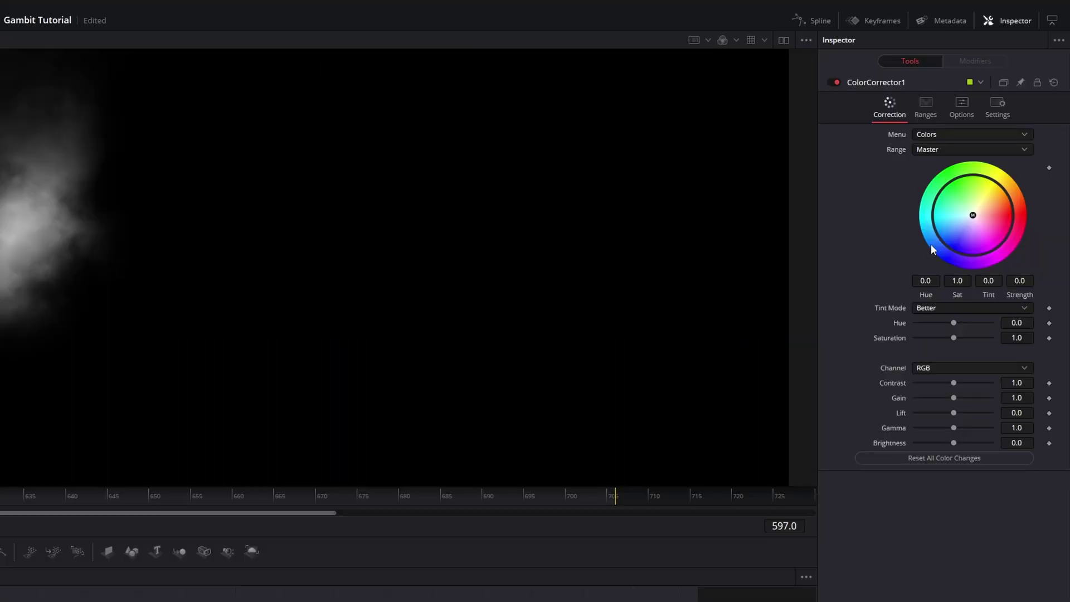
pyautogui.moveTo(972, 217); pyautogui.dragTo(975, 218)
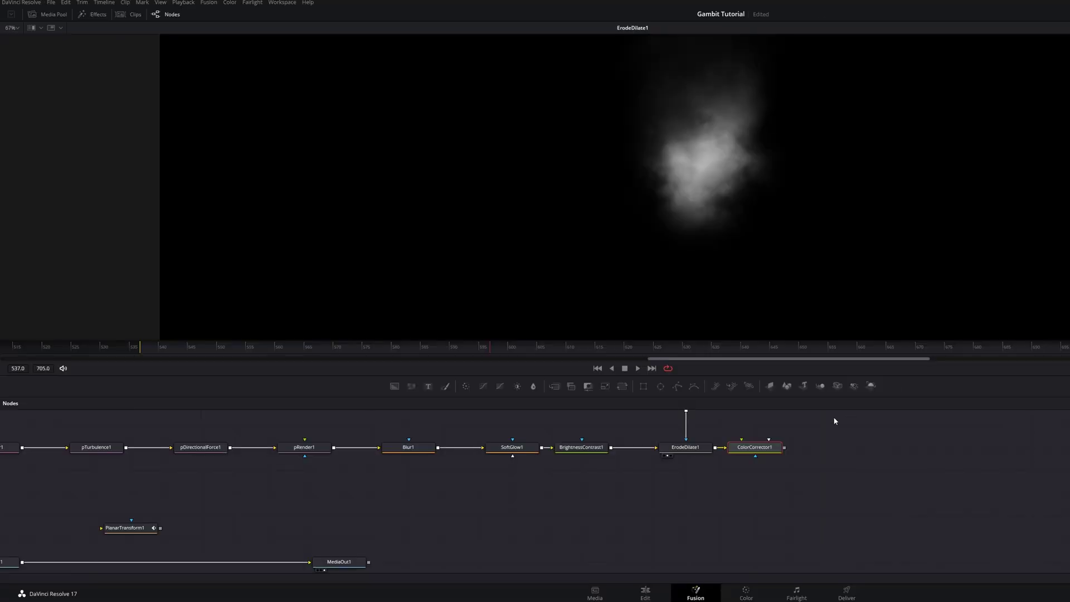
pyautogui.moveTo(767, 450); pyautogui.dragTo(738, 216)
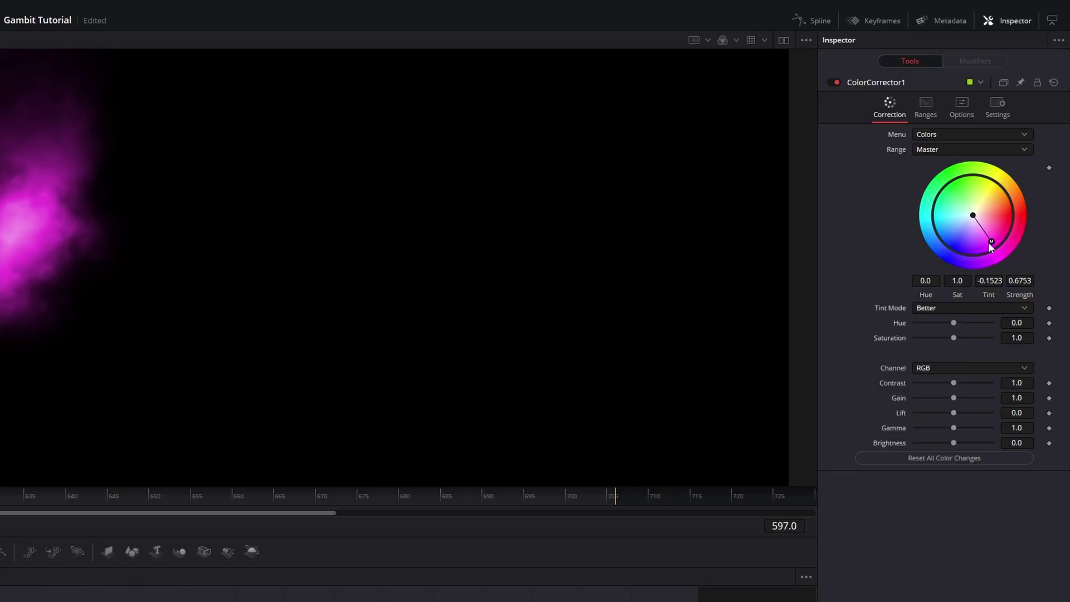
pyautogui.moveTo(989, 243); pyautogui.dragTo(981, 233)
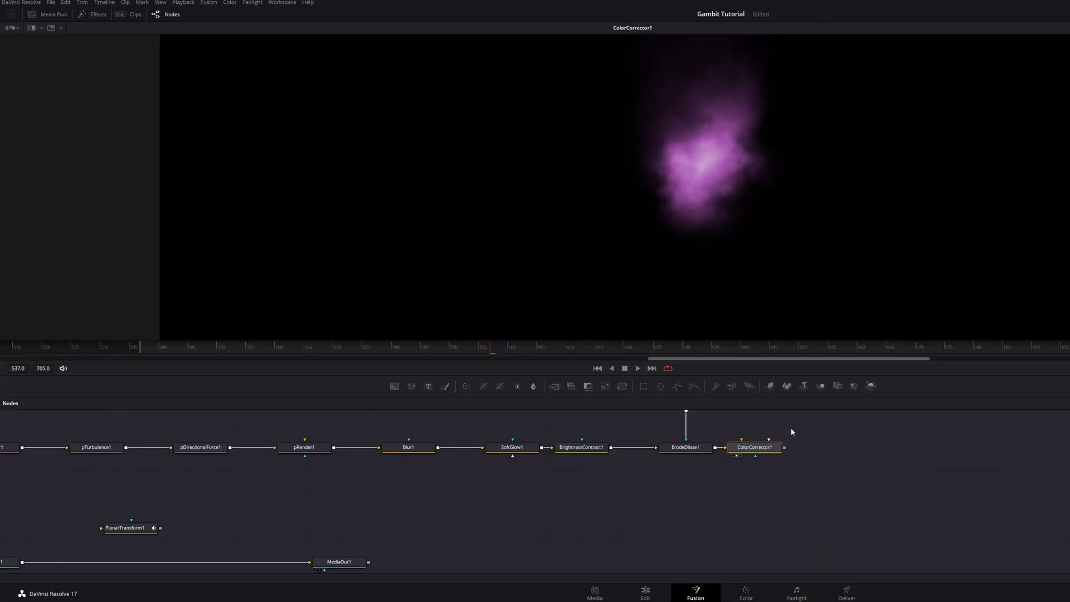
# Add a second Blur node after ColorCorrector1 with a blur size of 2.8
pyautogui.hotkey('shift', 'space')
pyautogui.write('CC')
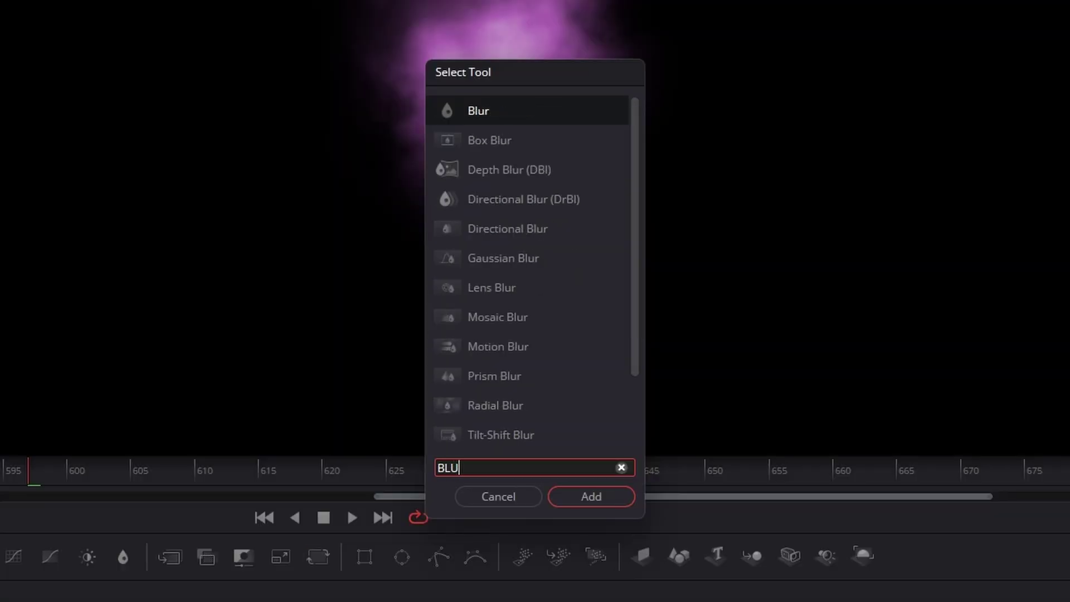
pyautogui.press('Return')
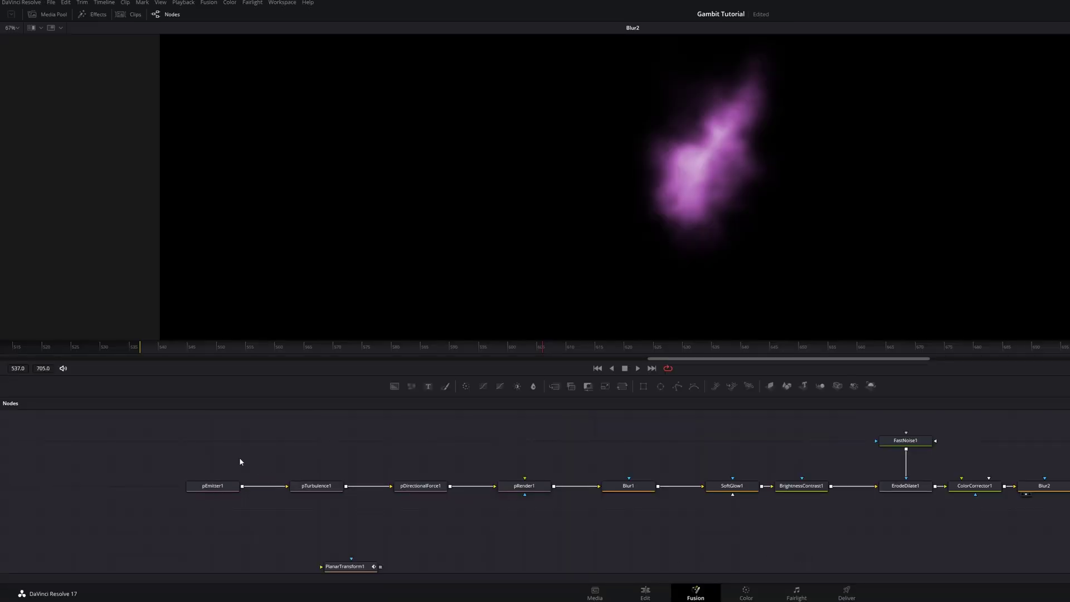
# Group all the nodes of the particle smoke chain into a single group node
pyautogui.moveTo(184, 431); pyautogui.dragTo(1010, 509)
pyautogui.hotkey('ctrl', 'g')
pyautogui.moveTo(640, 440); pyautogui.dragTo(607, 469)
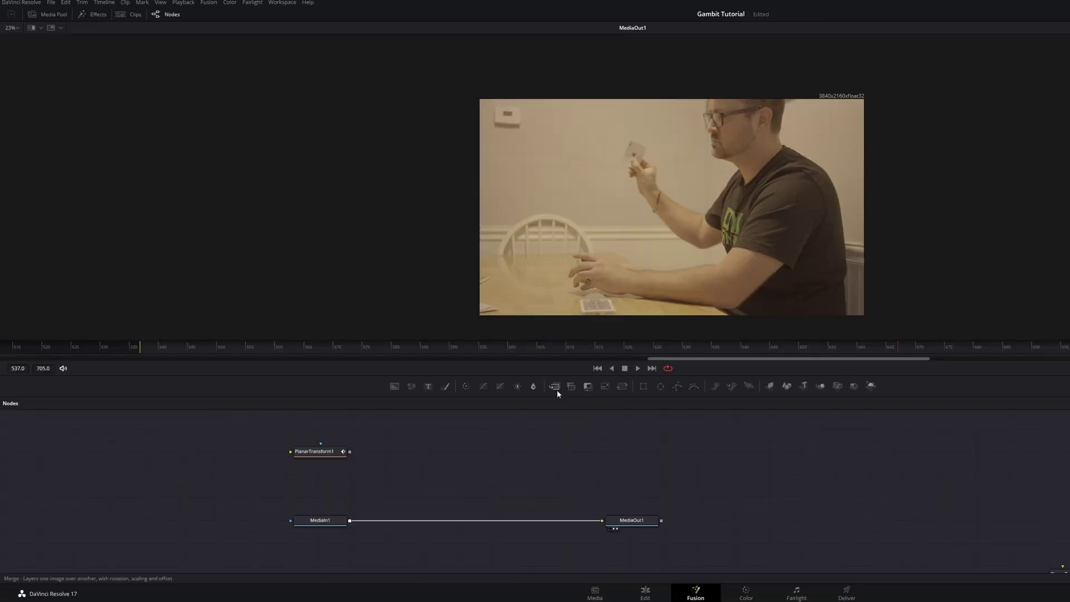
# Add two Merge nodes in series and feed the second one into PlanarTransform1
pyautogui.click(555, 385)
pyautogui.moveTo(449, 461); pyautogui.dragTo(414, 478)
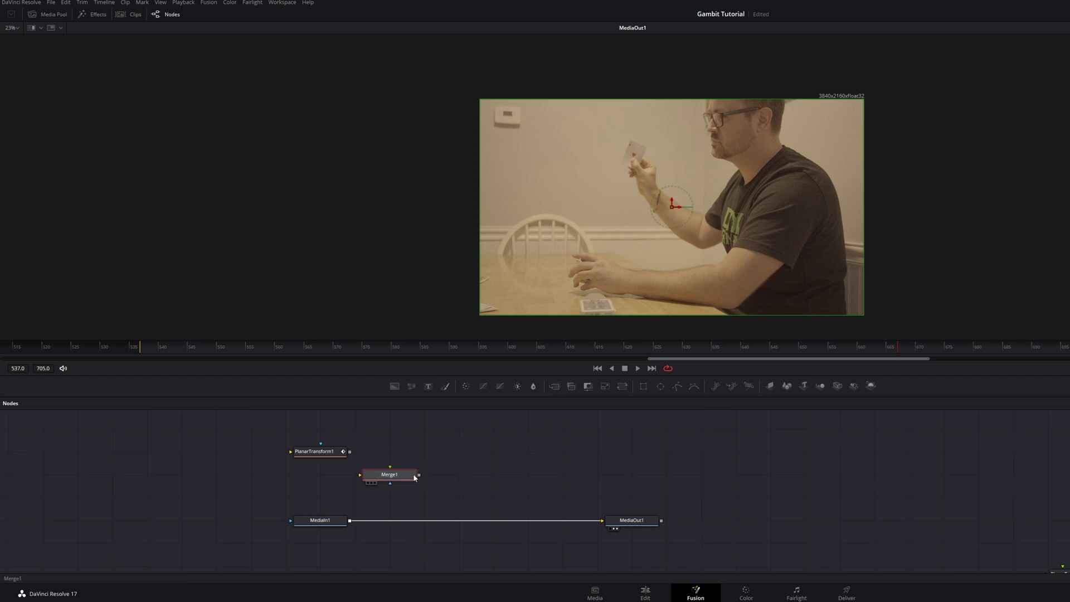
pyautogui.click(554, 386)
pyautogui.moveTo(319, 452); pyautogui.dragTo(612, 452)
pyautogui.moveTo(523, 475); pyautogui.dragTo(601, 478)
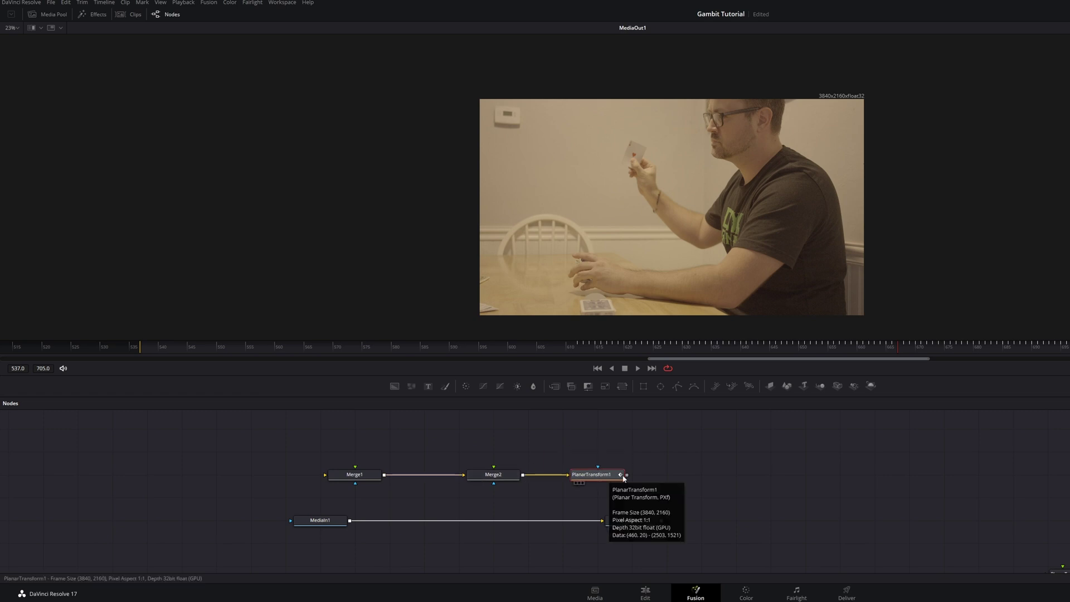
# Merge PlanarTransform1's output over MediaIn1 ahead of MediaOut1, and space MediaOut1 out
pyautogui.moveTo(523, 475); pyautogui.dragTo(352, 521)
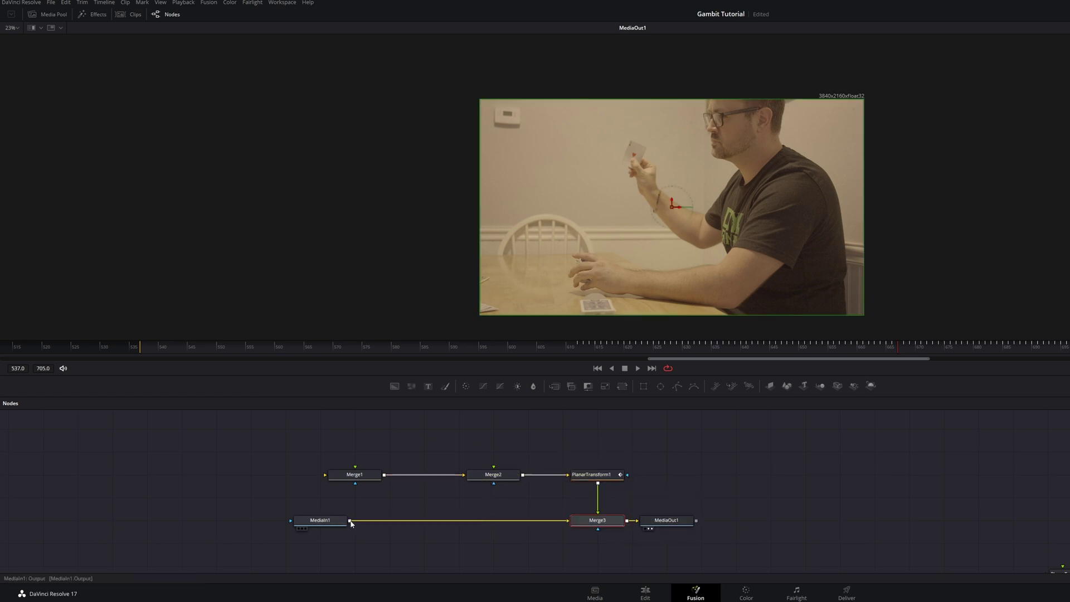
pyautogui.moveTo(681, 525); pyautogui.dragTo(717, 525)
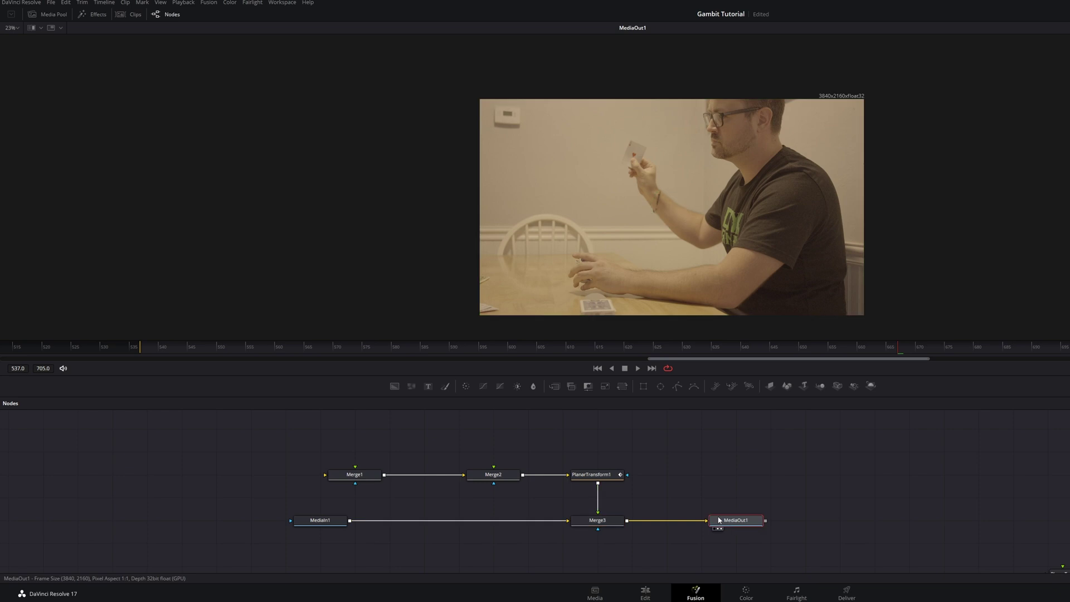
# Add a Background node above Merge1 and connect it as Merge1's foreground
pyautogui.scroll(2, 316, 488)
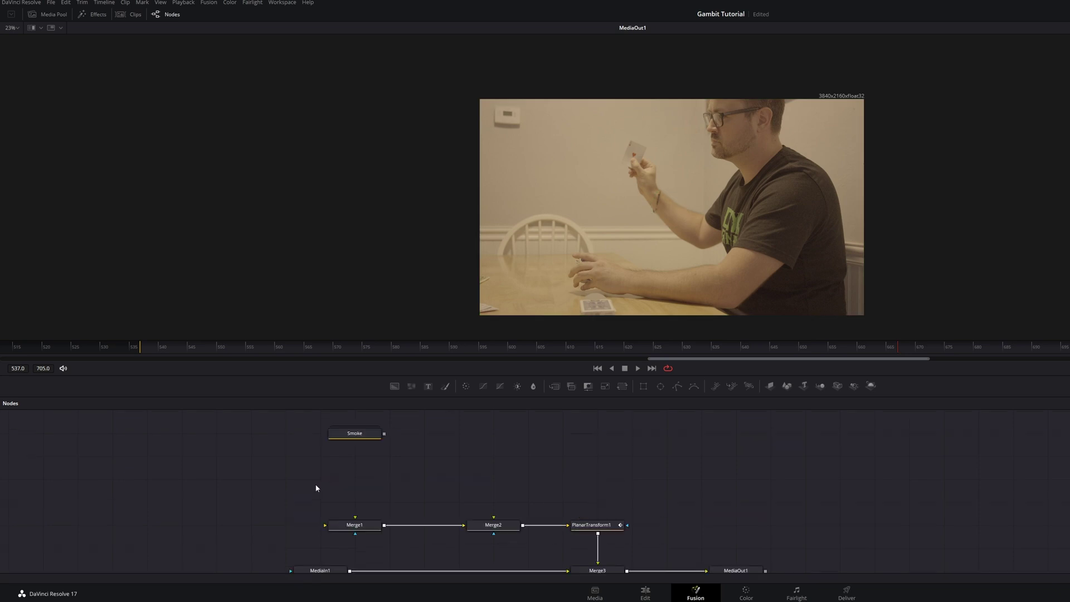
pyautogui.click(395, 387)
pyautogui.moveTo(315, 479); pyautogui.dragTo(326, 525)
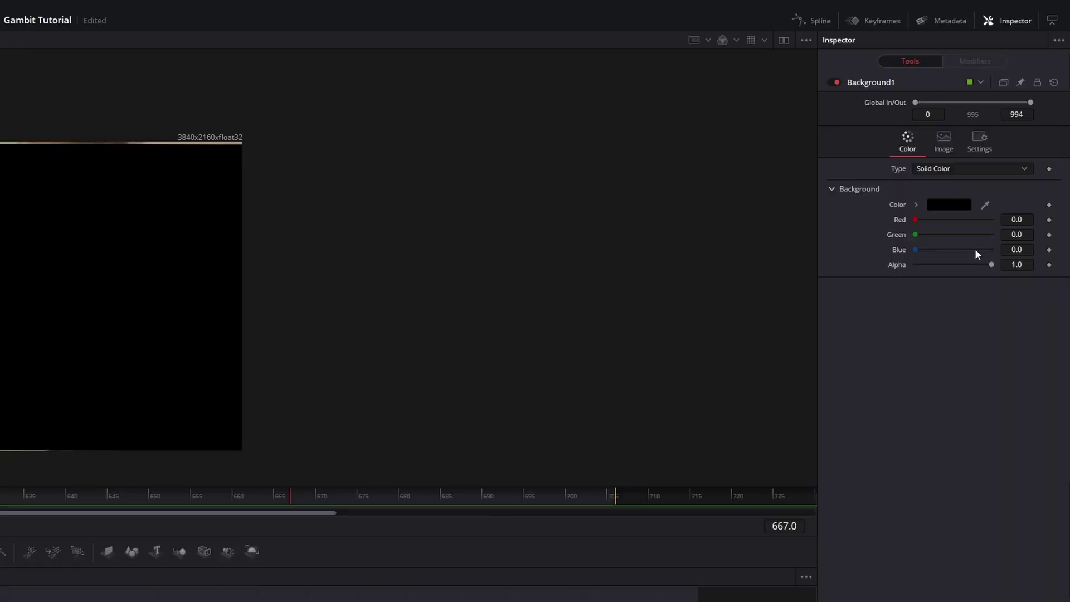
# Set Background1's color to bright pink and lower its alpha so the footage glows through
pyautogui.click(957, 205)
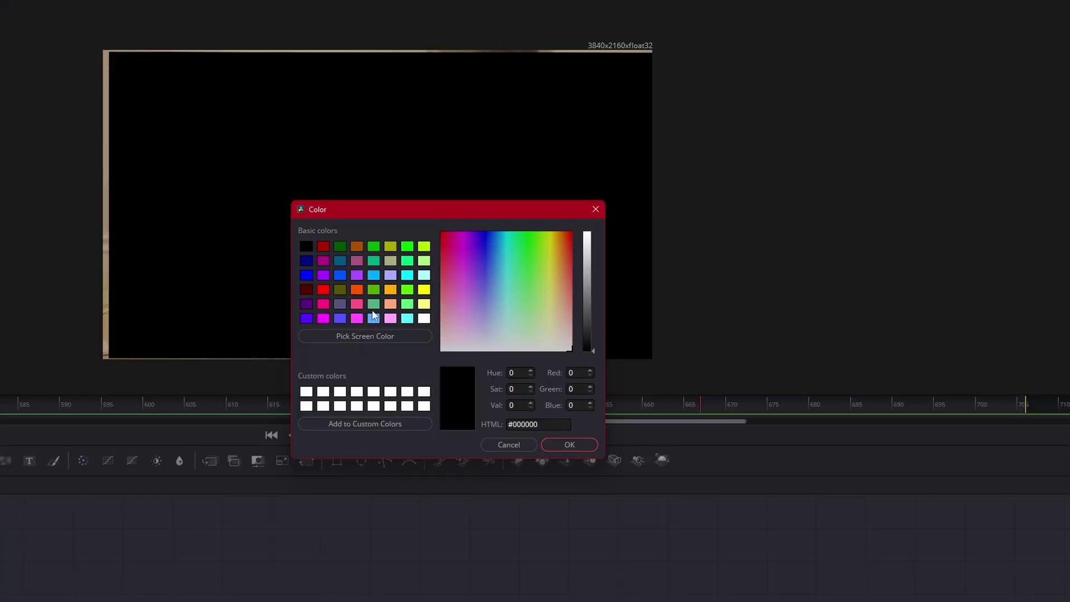
pyautogui.click(356, 318)
pyautogui.click(573, 442)
pyautogui.moveTo(993, 264); pyautogui.dragTo(911, 273)
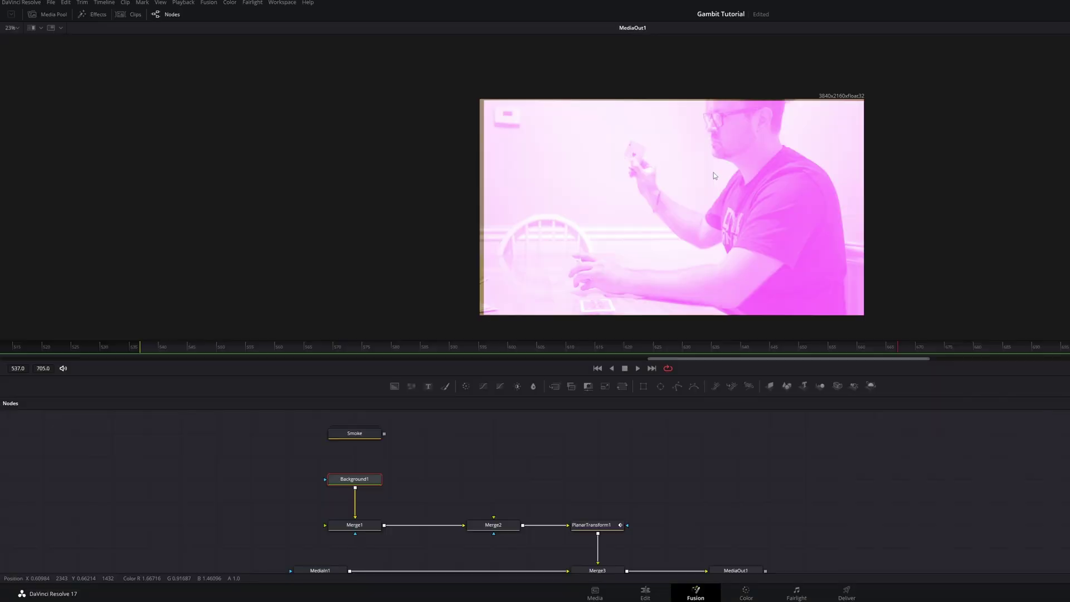
# Mask Background1 with a closed four-point polygon around the playing card and soften the mask's edge
pyautogui.click(677, 385)
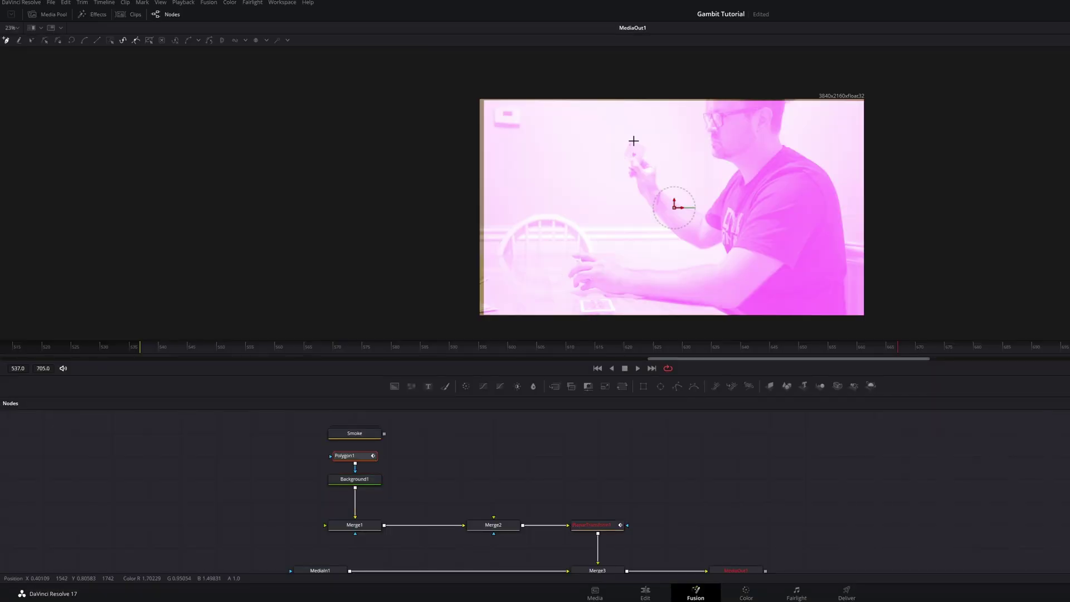
pyautogui.scroll(5, 634, 141)
pyautogui.click(620, 136)
pyautogui.click(582, 226)
pyautogui.click(643, 257)
pyautogui.click(685, 165)
pyautogui.click(620, 136)
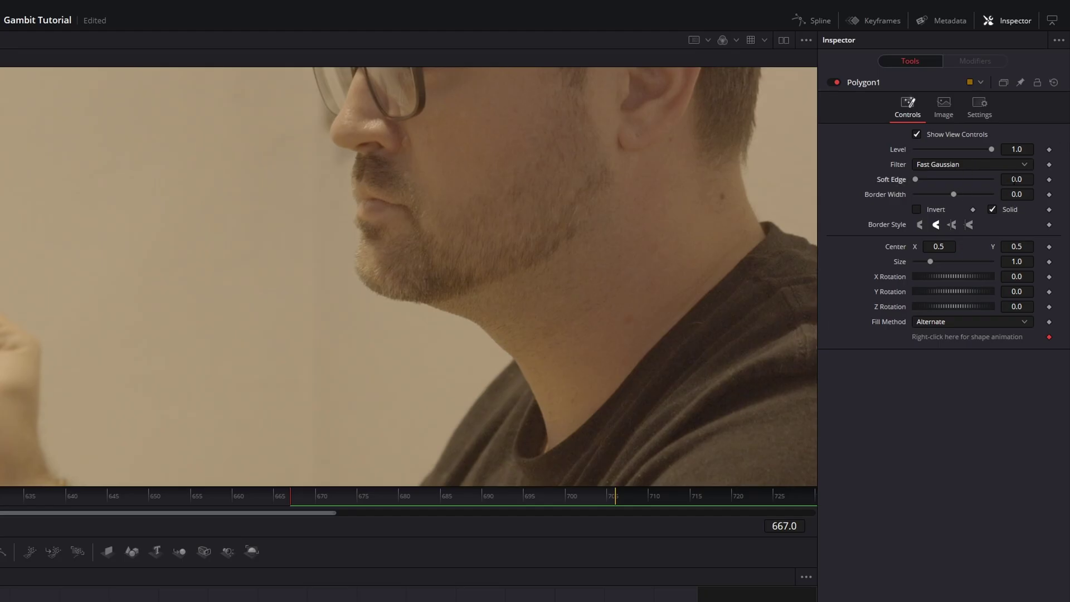
pyautogui.moveTo(1014, 181); pyautogui.dragTo(1029, 182)
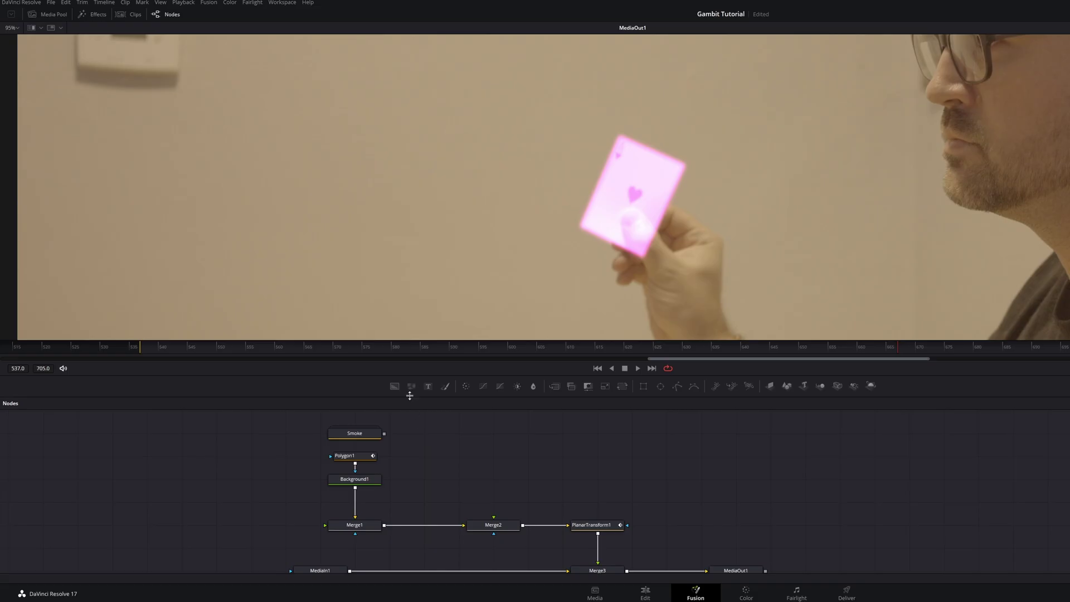
# Add a FastNoise node as Merge1's background and mask it with Polygon1
pyautogui.moveTo(430, 461); pyautogui.dragTo(257, 529)
pyautogui.moveTo(281, 526); pyautogui.dragTo(328, 525)
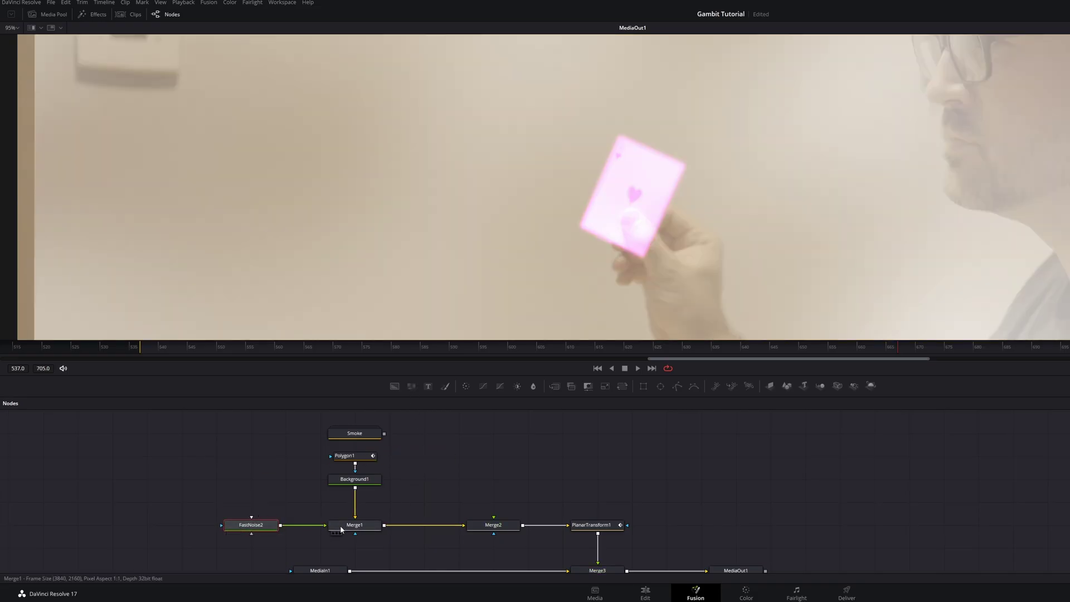
pyautogui.click(362, 455)
pyautogui.moveTo(355, 463); pyautogui.dragTo(252, 517)
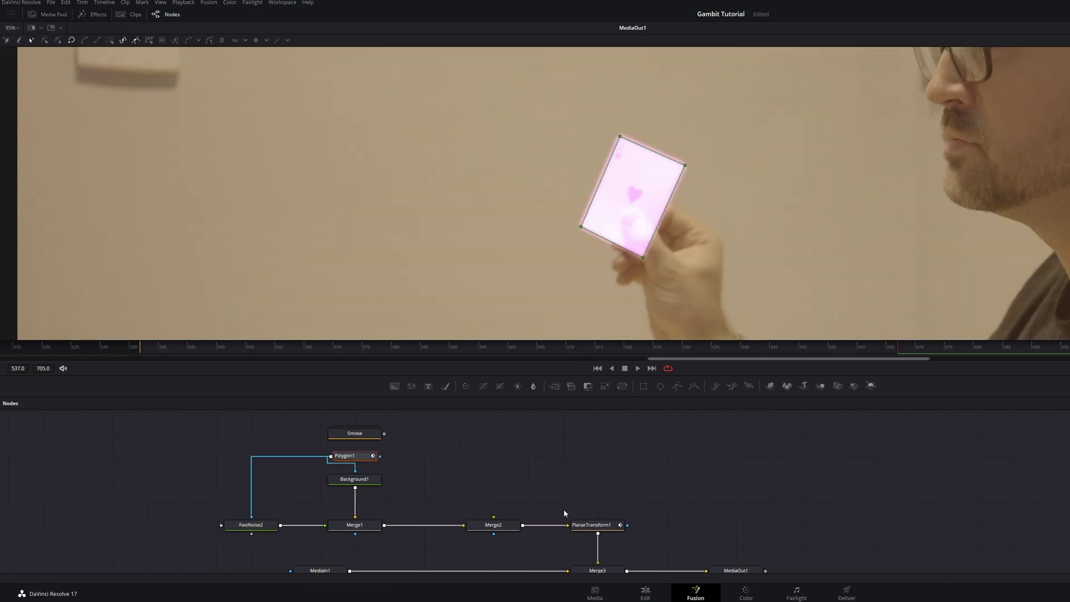
pyautogui.moveTo(346, 456); pyautogui.dragTo(276, 480)
# Set FastNoise2's detail to 7.4, contrast 3.16, brightness 0.46, seethe 0.754 and seethe rate 0.102, and increase its scale
pyautogui.click(251, 525)
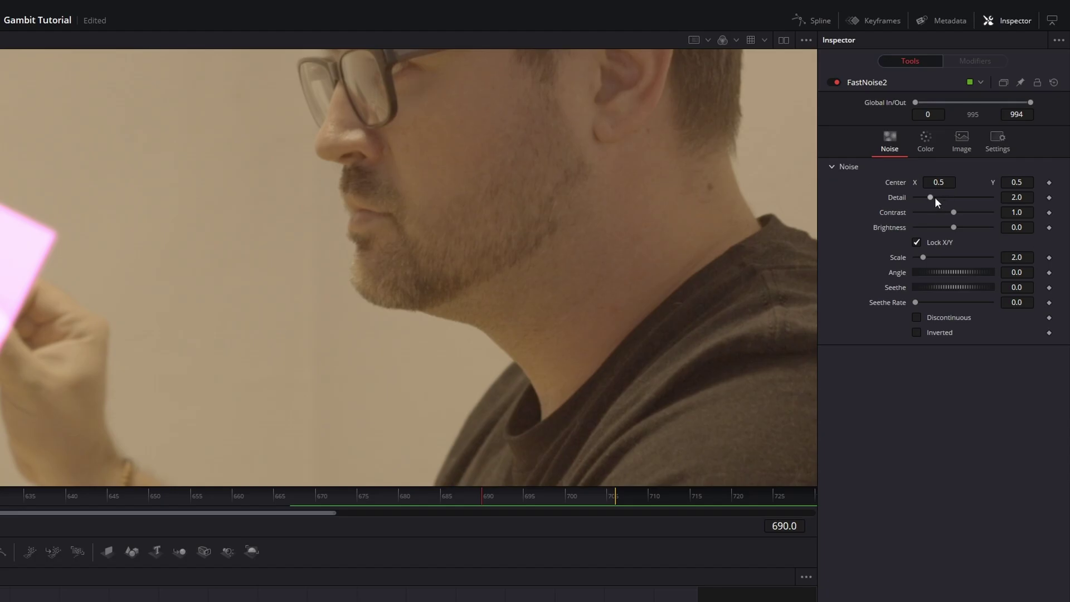
pyautogui.moveTo(935, 196); pyautogui.dragTo(972, 197)
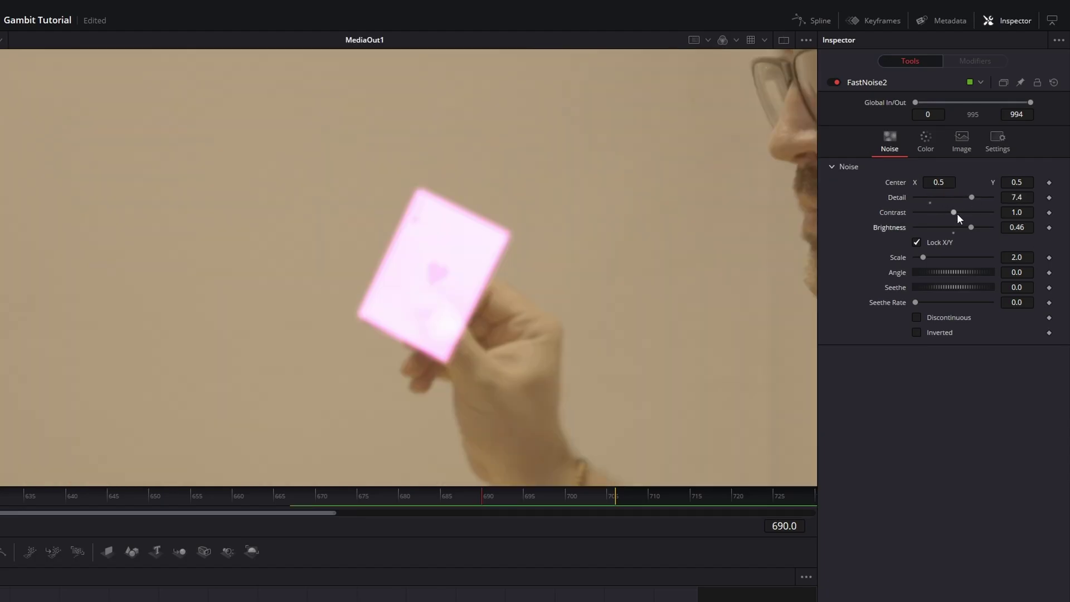
pyautogui.moveTo(957, 213); pyautogui.dragTo(976, 216)
pyautogui.moveTo(918, 302); pyautogui.dragTo(988, 293)
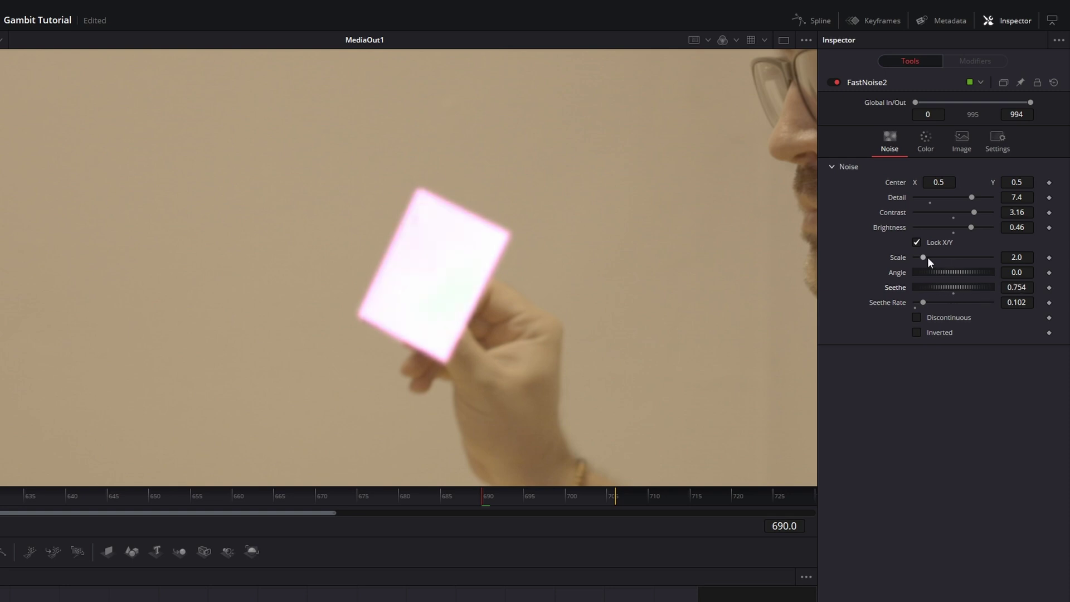
pyautogui.moveTo(929, 256); pyautogui.dragTo(1002, 266)
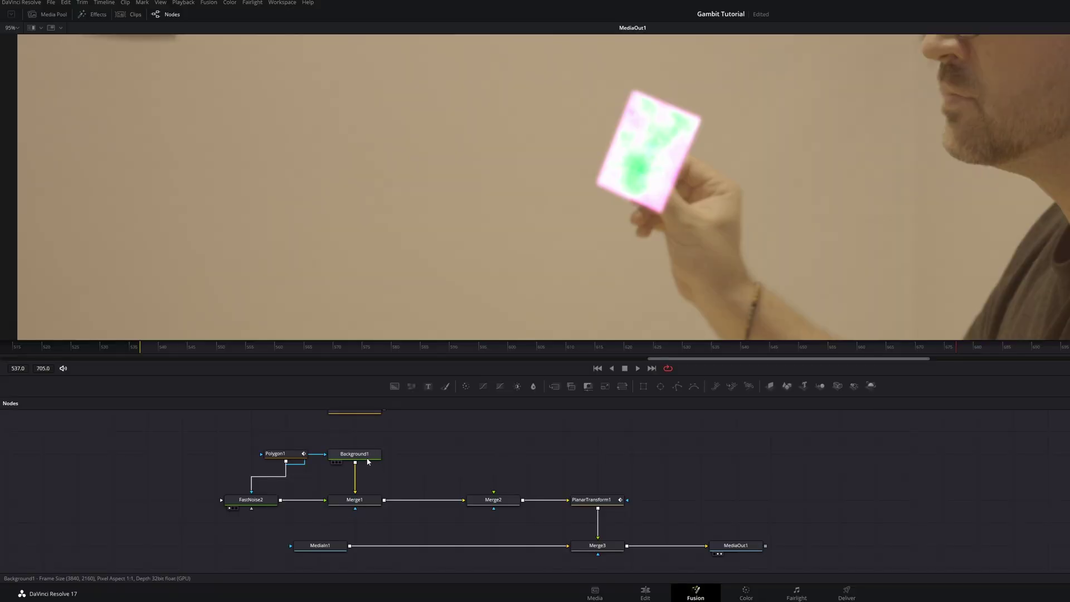
# Raise Background1's alpha to 1.0 and reduce FastNoise2's detail
pyautogui.click(365, 458)
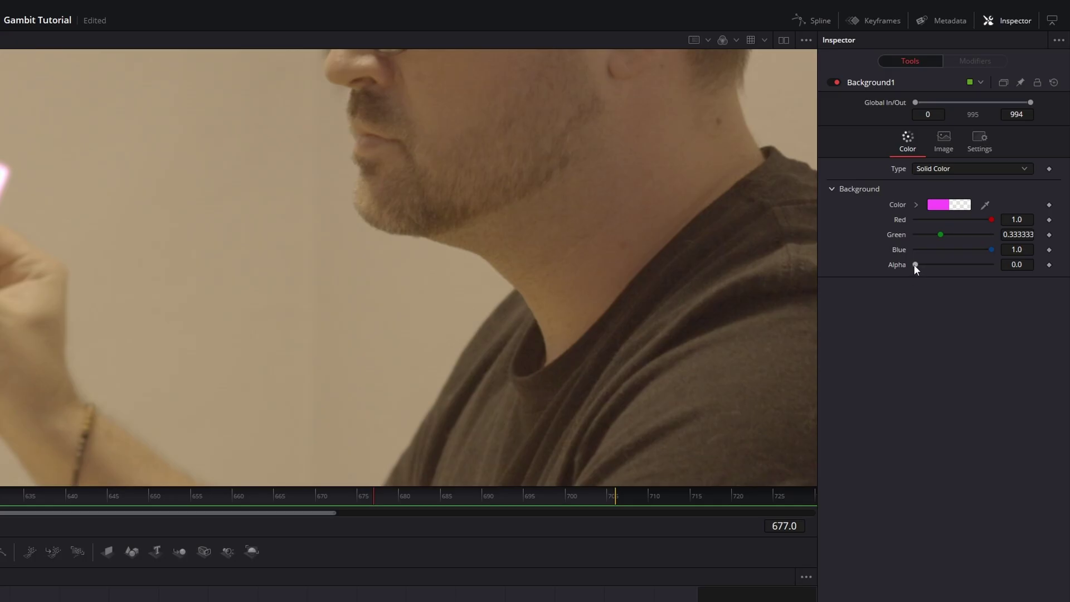
pyautogui.moveTo(914, 264); pyautogui.dragTo(996, 266)
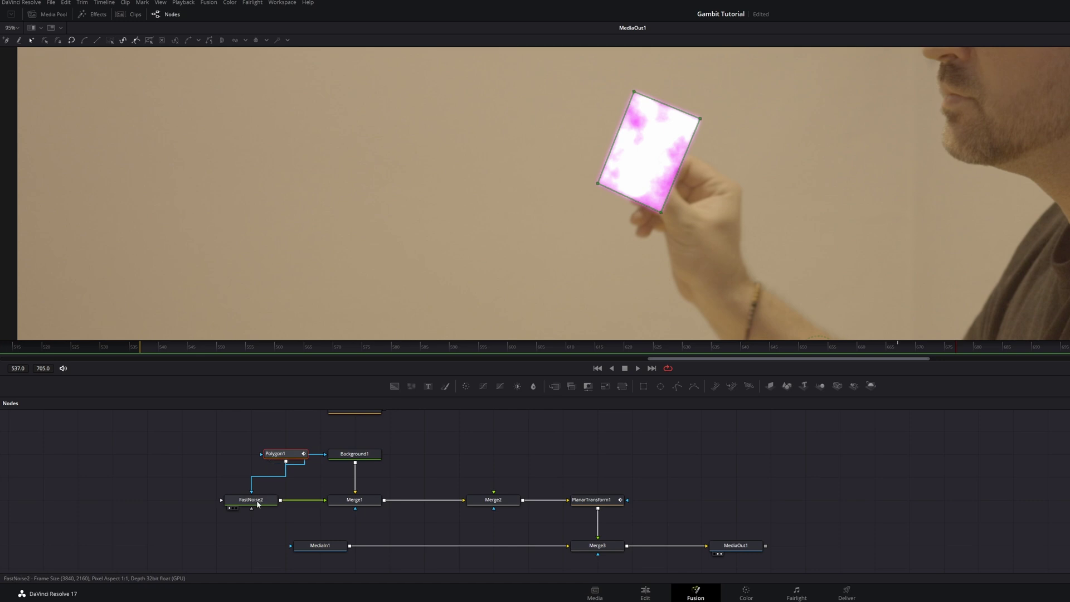
pyautogui.click(258, 504)
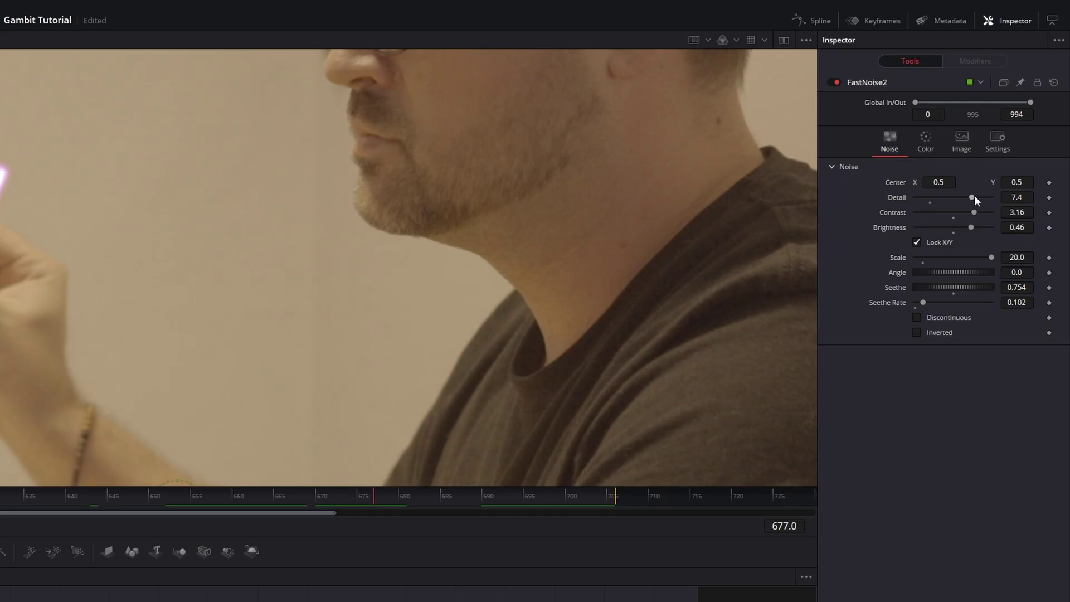
pyautogui.moveTo(974, 196); pyautogui.dragTo(957, 216)
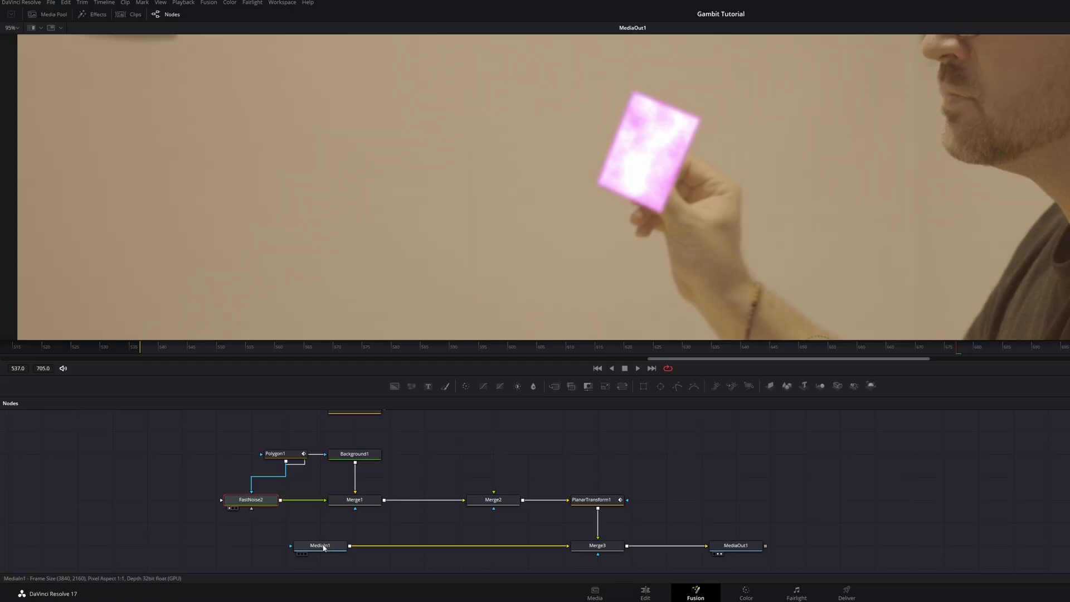
# Add a second polygon mask, Polygon2, and trace a closed shape around the thumb covering the card on MediaIn1
pyautogui.click(214, 438)
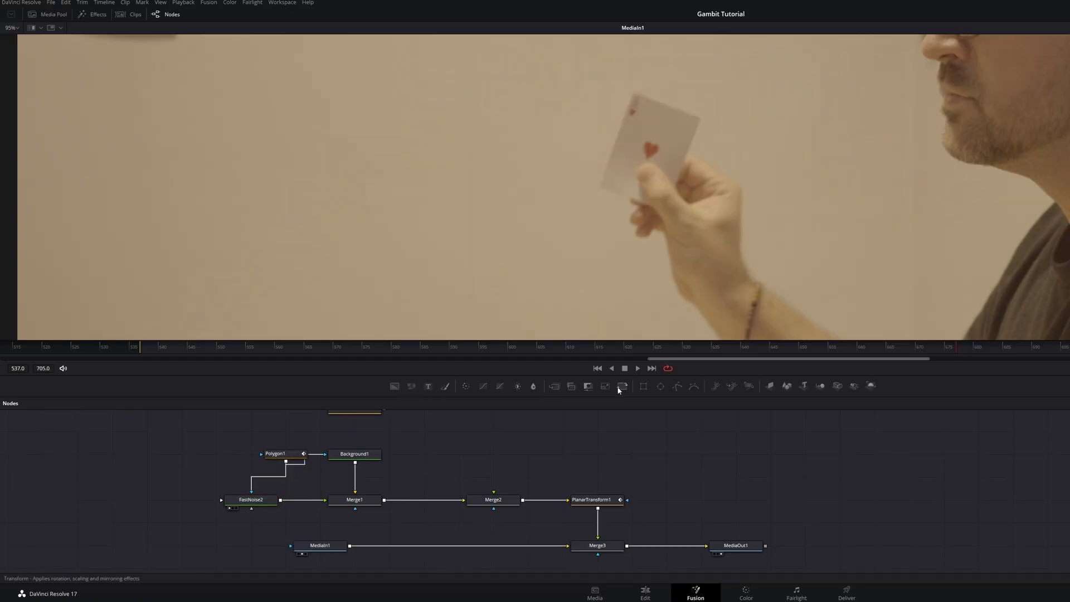
pyautogui.click(677, 387)
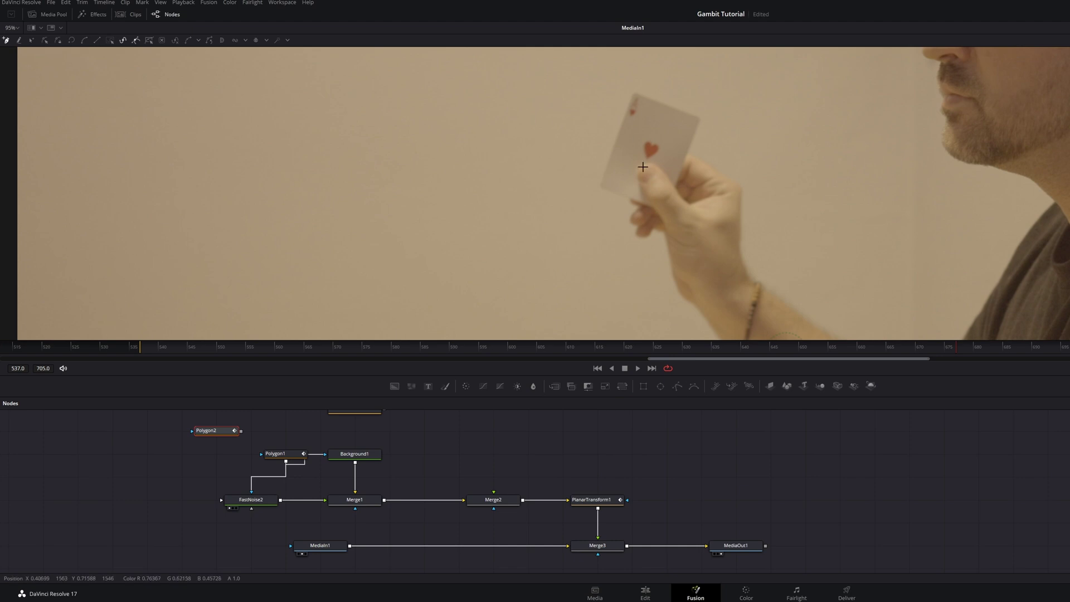
pyautogui.scroll(5, 660, 167)
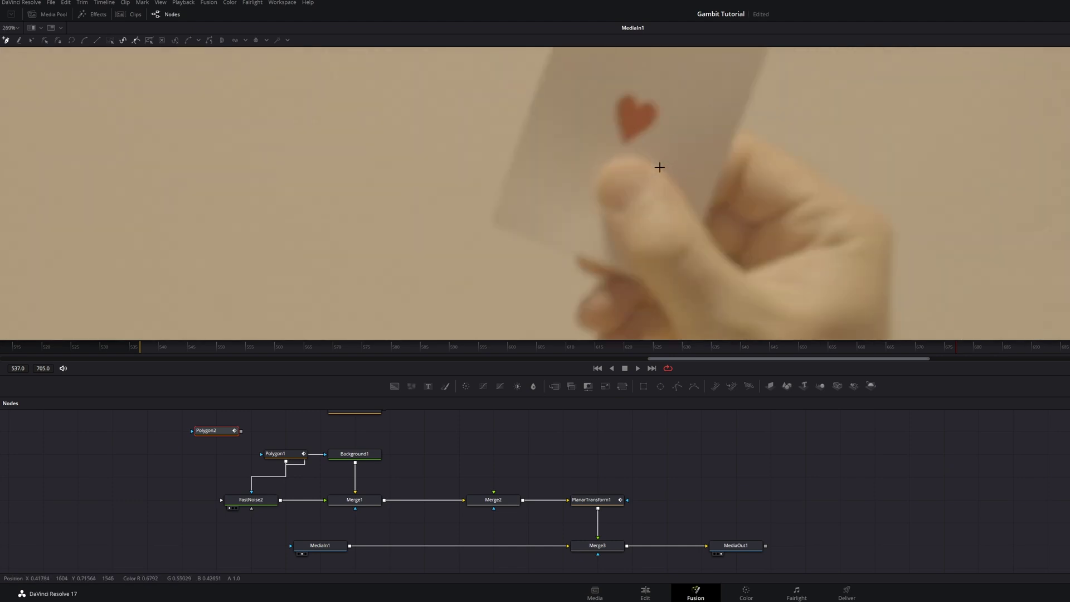
pyautogui.click(612, 163)
pyautogui.click(596, 177)
pyautogui.click(601, 205)
pyautogui.click(637, 273)
pyautogui.click(700, 332)
# Chain Polygon1 into Polygon2 so both mask Background1 and FastNoise2, and set Polygon2's paint mode to Subtract
pyautogui.moveTo(241, 430); pyautogui.dragTo(272, 456)
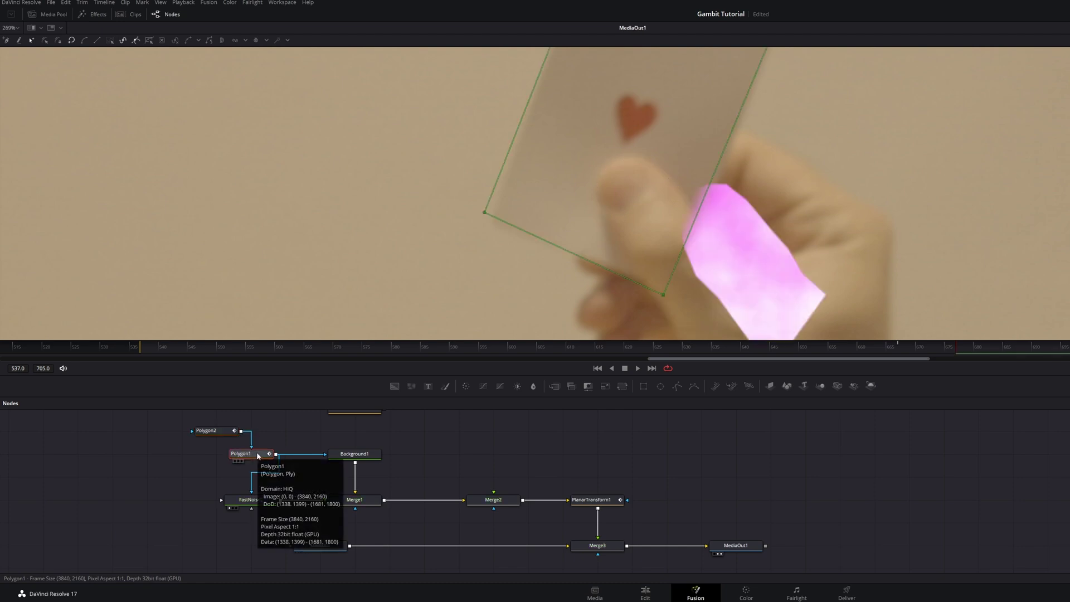
pyautogui.moveTo(258, 456)
pyautogui.mouseDown()
pyautogui.moveTo(196, 456)
pyautogui.moveTo(258, 449)
pyautogui.moveTo(219, 454)
pyautogui.moveTo(244, 457)
pyautogui.mouseUp()
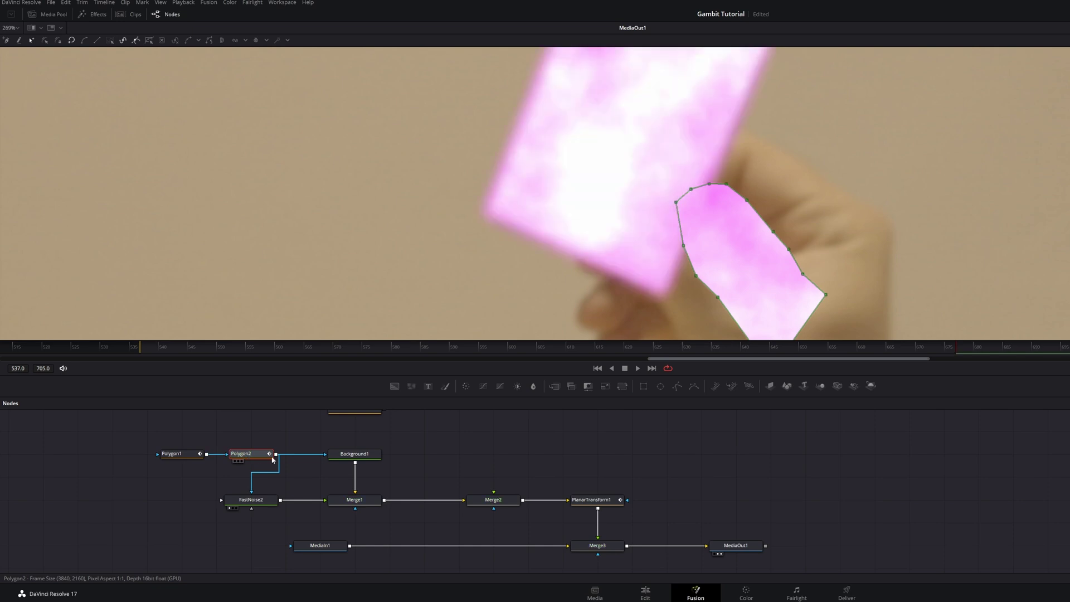
pyautogui.click(187, 454)
pyautogui.click(245, 454)
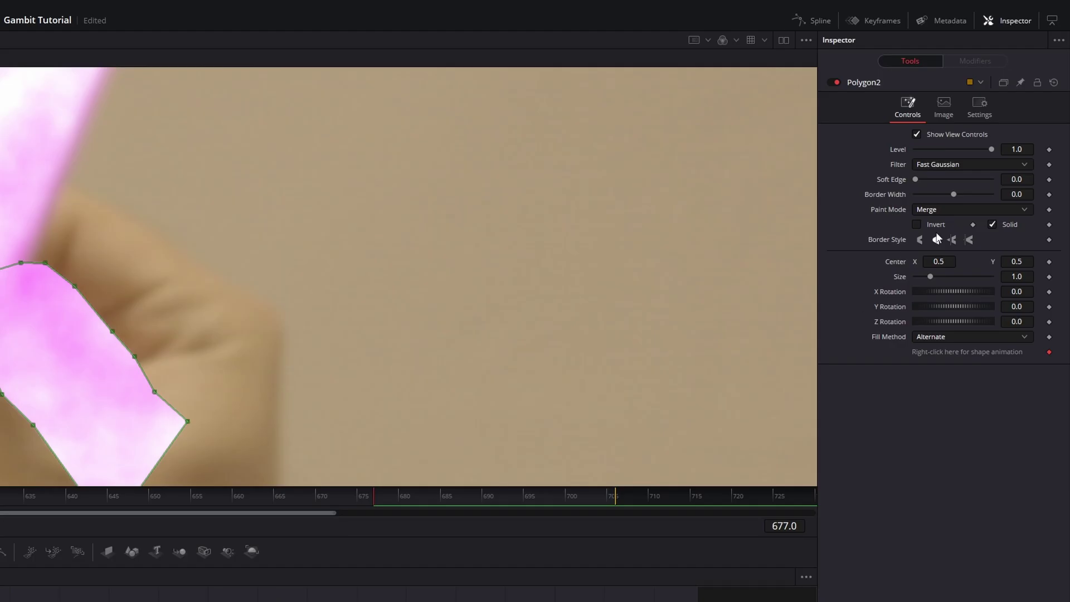
pyautogui.click(958, 209)
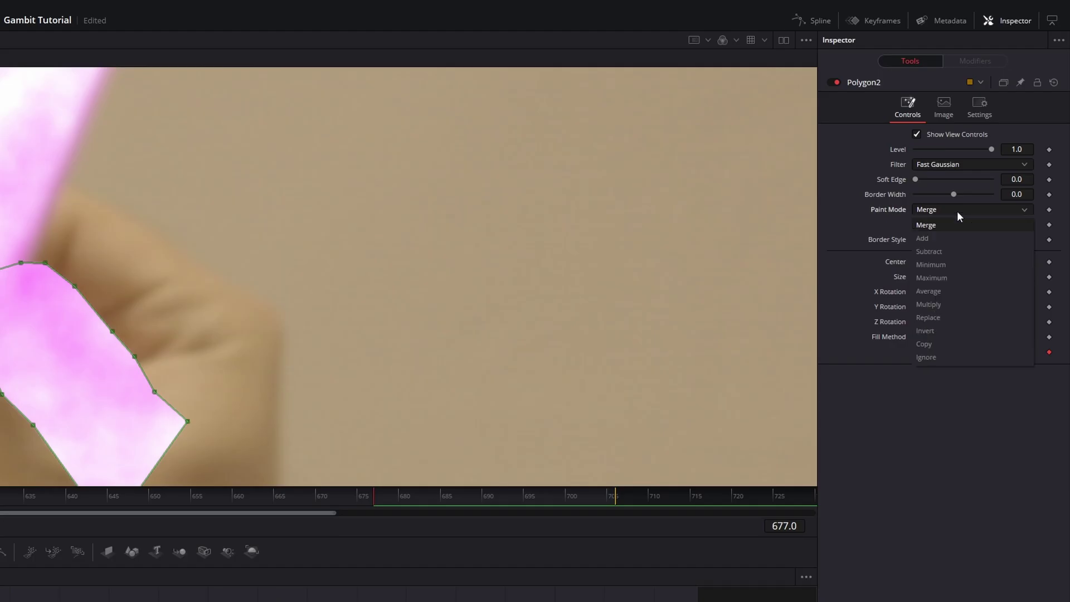
pyautogui.click(931, 247)
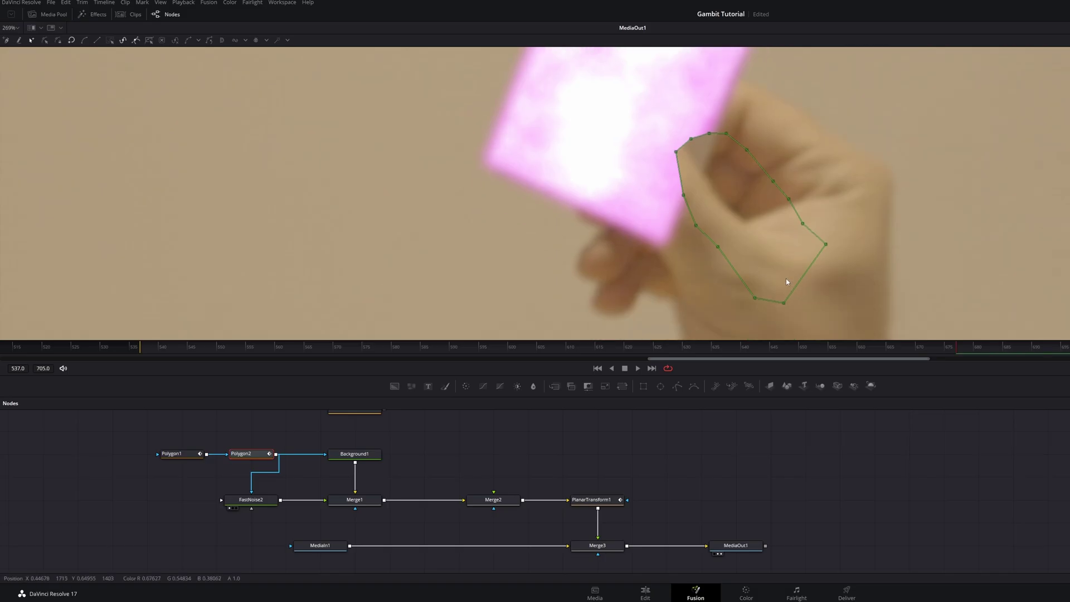
# Move Polygon2 so it lines up with the thumb over the card and soften its edge
pyautogui.moveTo(784, 302); pyautogui.dragTo(707, 283)
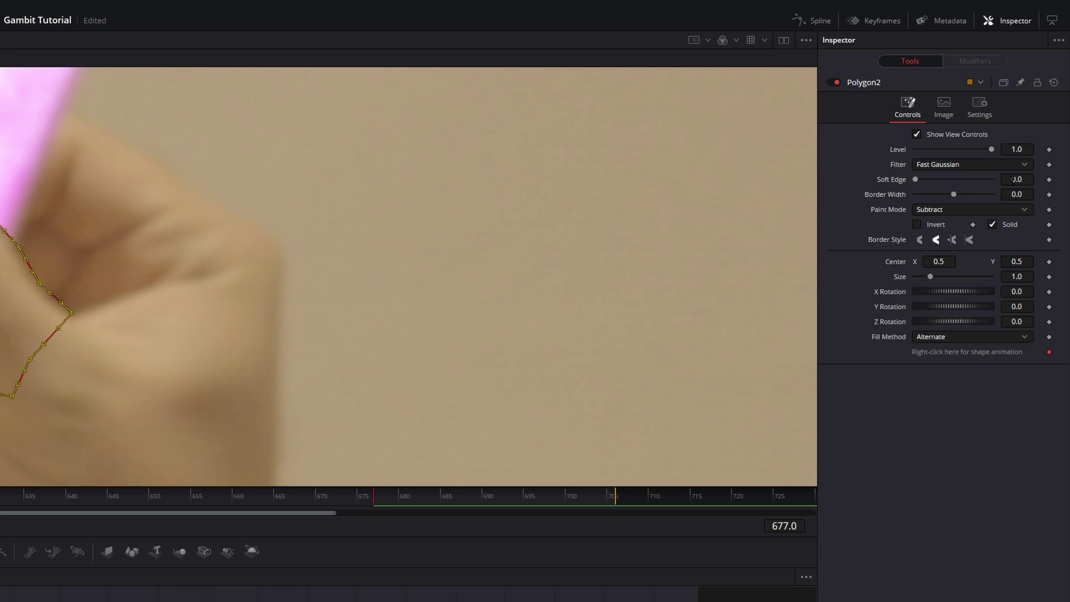
pyautogui.click(1014, 179)
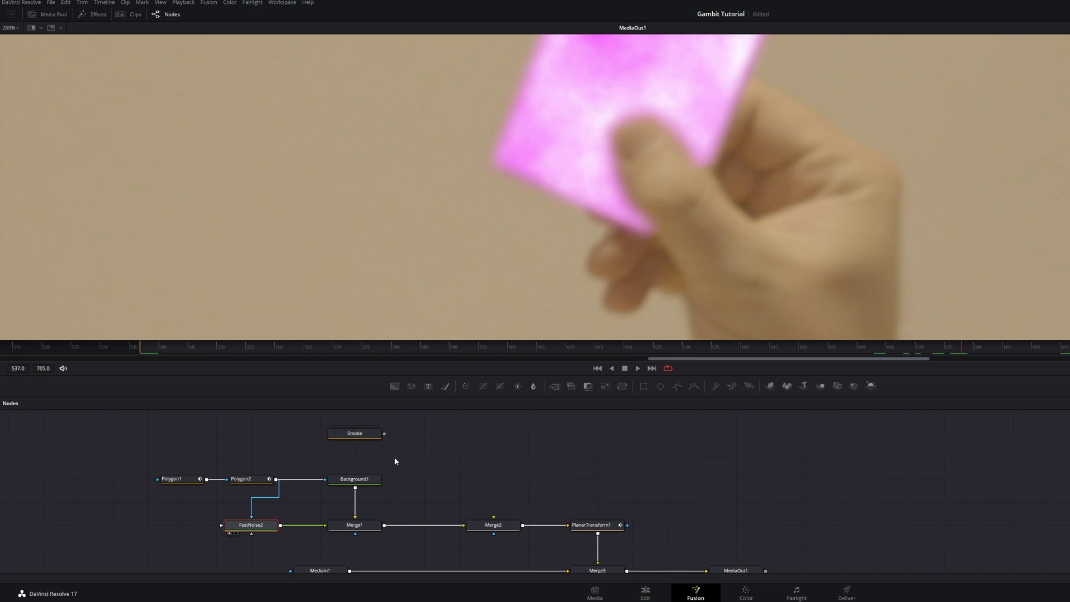
# Add a Transform node after Smoke and connect its output to Merge2's foreground
pyautogui.click(355, 434)
pyautogui.hotkey('shift', 'space')
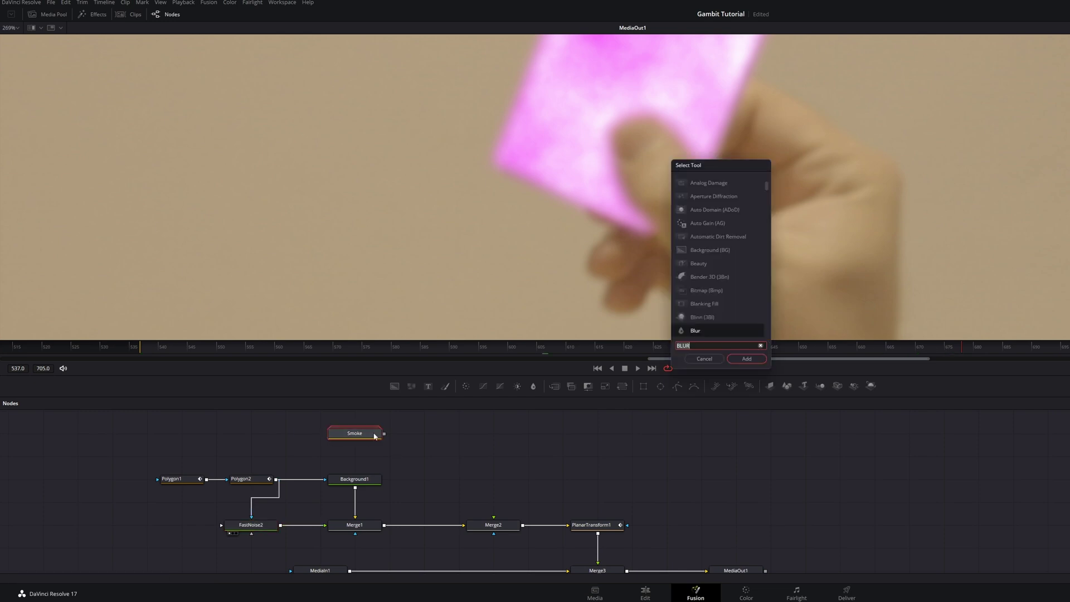
pyautogui.write('BLUR')
pyautogui.press('BackSpace')
pyautogui.press('BackSpace')
pyautogui.press('BackSpace')
pyautogui.press('BackSpace')
pyautogui.write('xf')
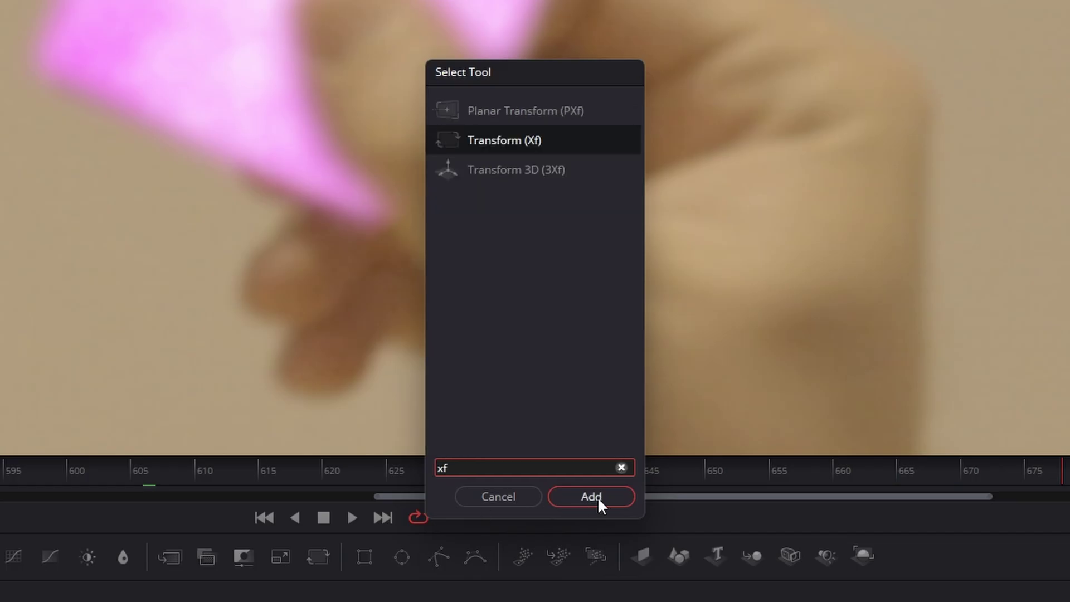
pyautogui.click(594, 500)
pyautogui.moveTo(453, 435); pyautogui.dragTo(494, 517)
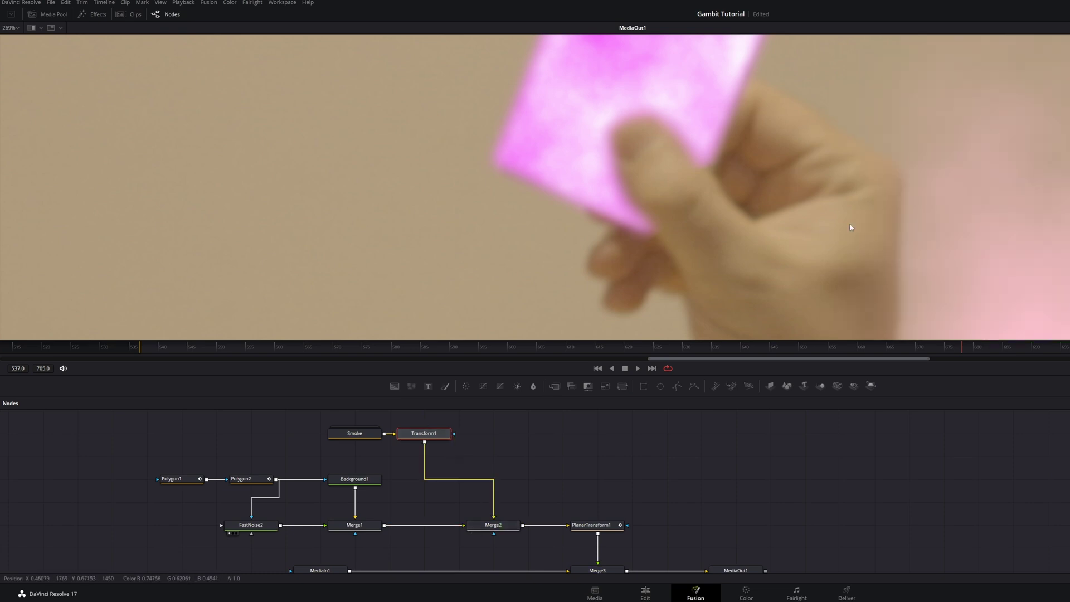
# Position the smoke over the playing card with Transform1 and set its size to 0.561
pyautogui.scroll(-8, 849, 226)
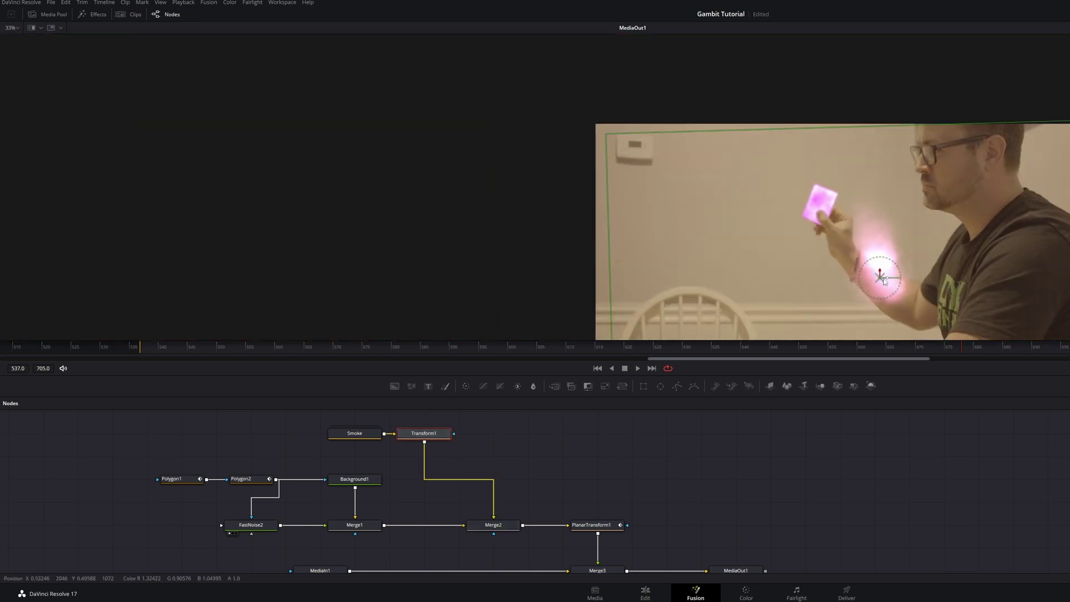
pyautogui.moveTo(881, 277); pyautogui.dragTo(823, 205)
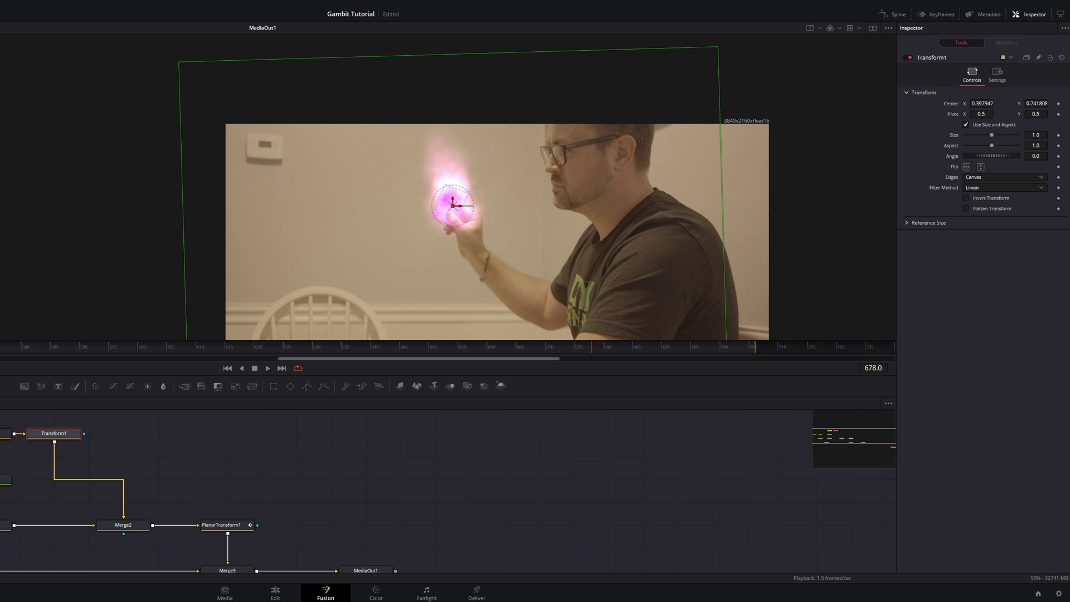
pyautogui.moveTo(991, 135); pyautogui.dragTo(980, 135)
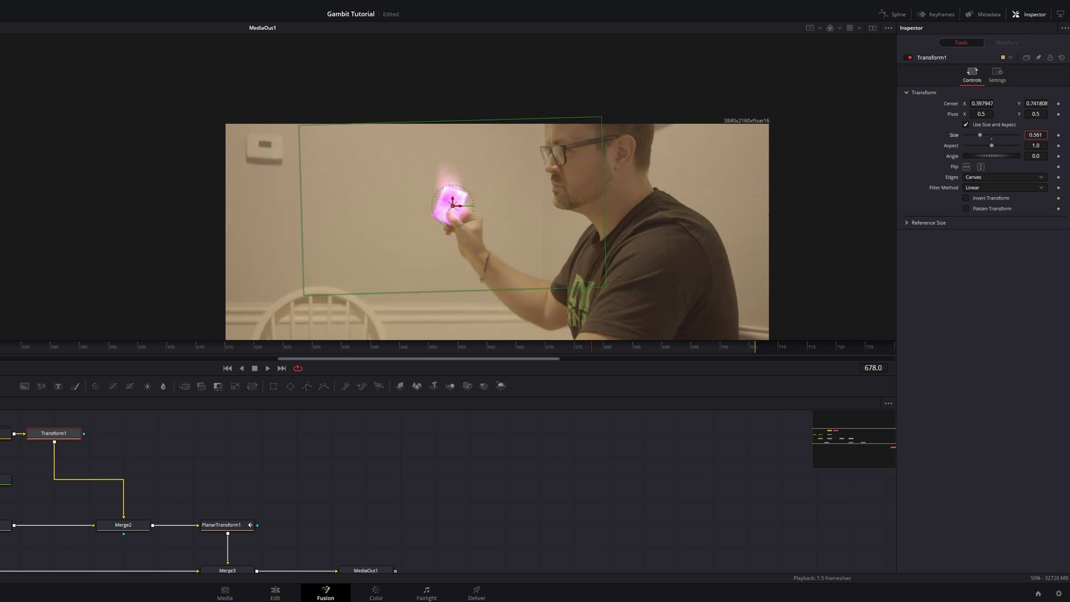
# Set Merge2's apply mode to Screen and its blend to 0.567
pyautogui.click(119, 527)
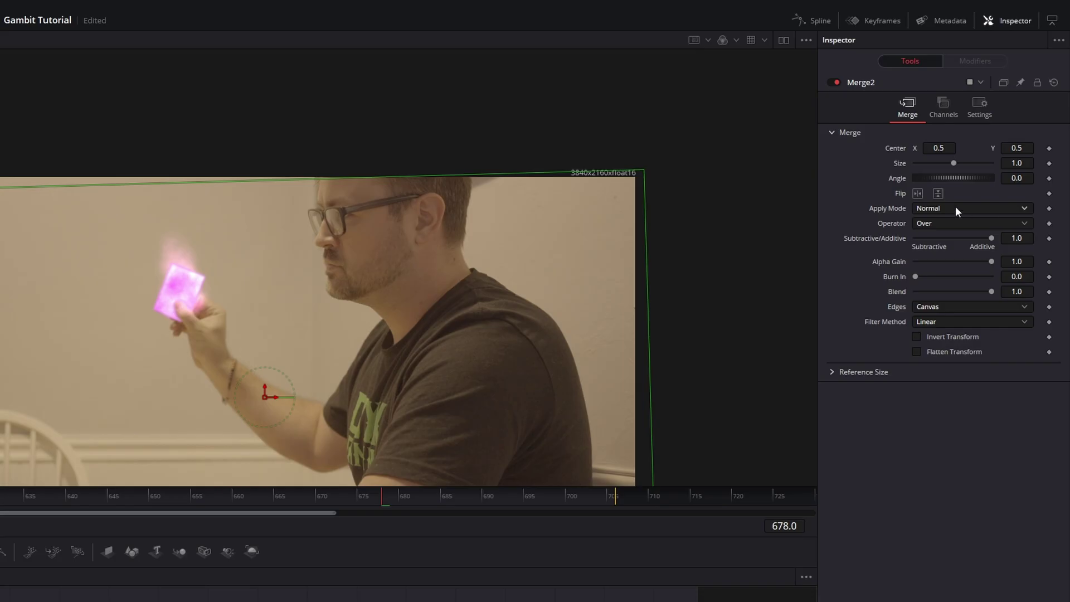
pyautogui.click(955, 206)
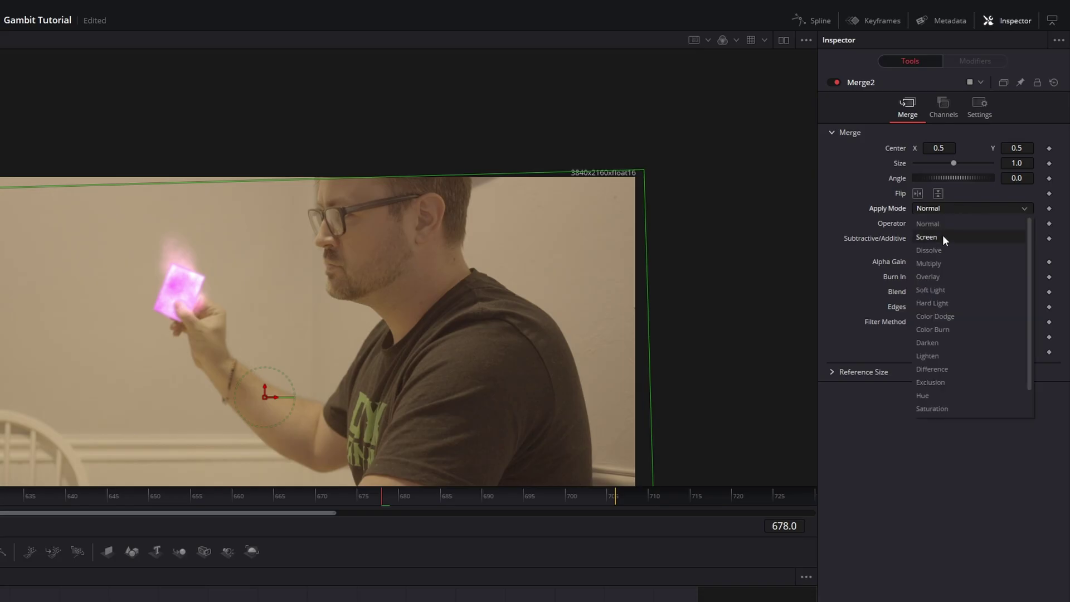
pyautogui.click(927, 237)
pyautogui.moveTo(993, 251); pyautogui.dragTo(958, 255)
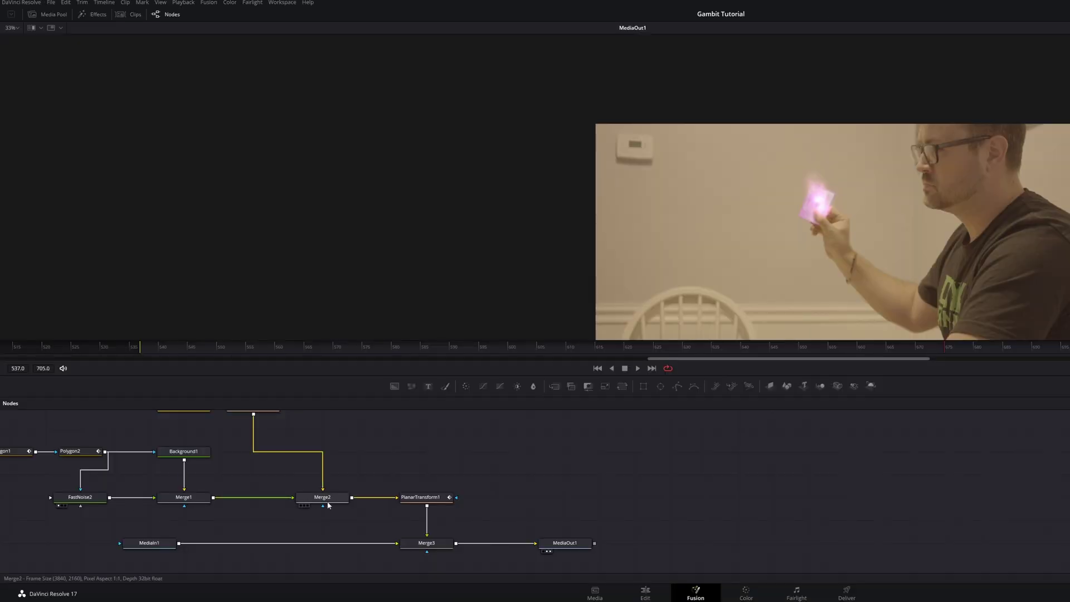
# Insert a Blur node after Merge2 and set its blur size to 1.9
pyautogui.click(328, 504)
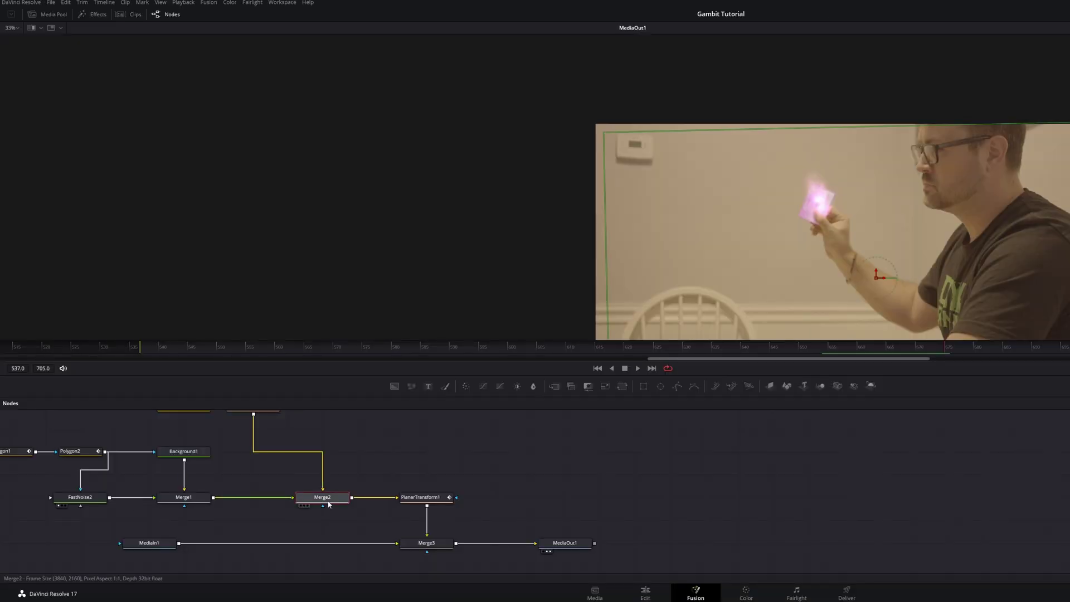
pyautogui.hotkey('shift', 'space')
pyautogui.write('blur')
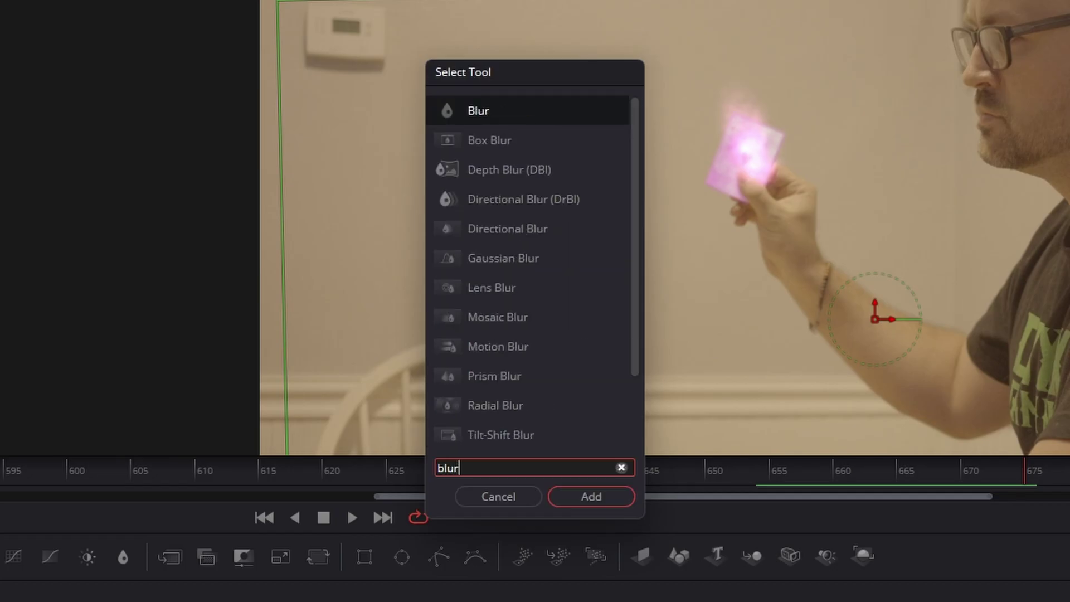
pyautogui.press('Return')
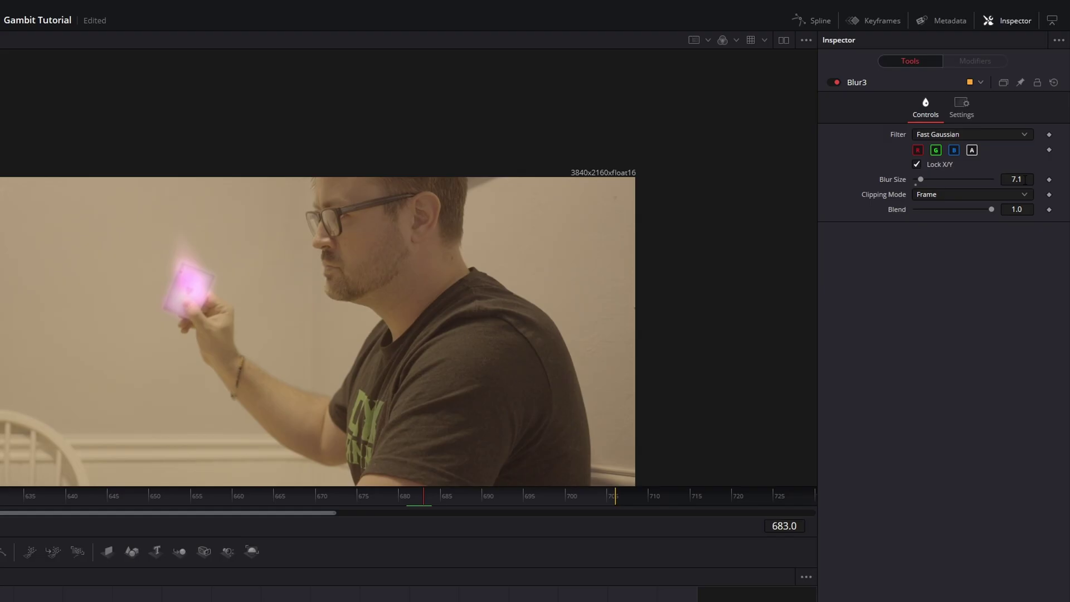
pyautogui.click(1026, 179)
pyautogui.write('3')
pyautogui.press('Return')
pyautogui.press('Return')
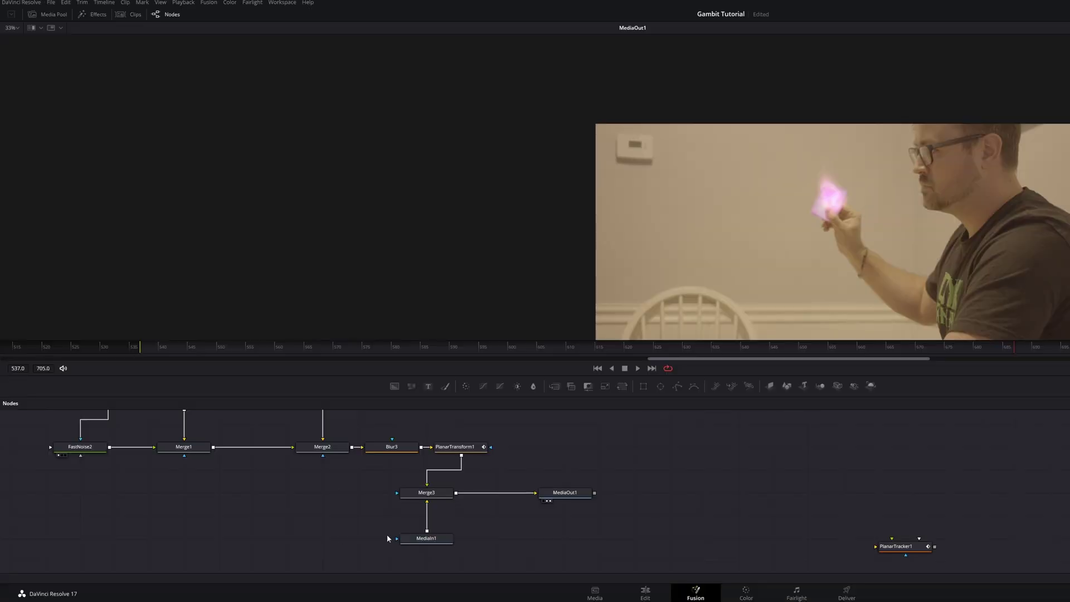
# Turn off High Quality and Motion Blur in the playback options
pyautogui.moveTo(893, 348); pyautogui.dragTo(881, 355)
pyautogui.rightClick(519, 370)
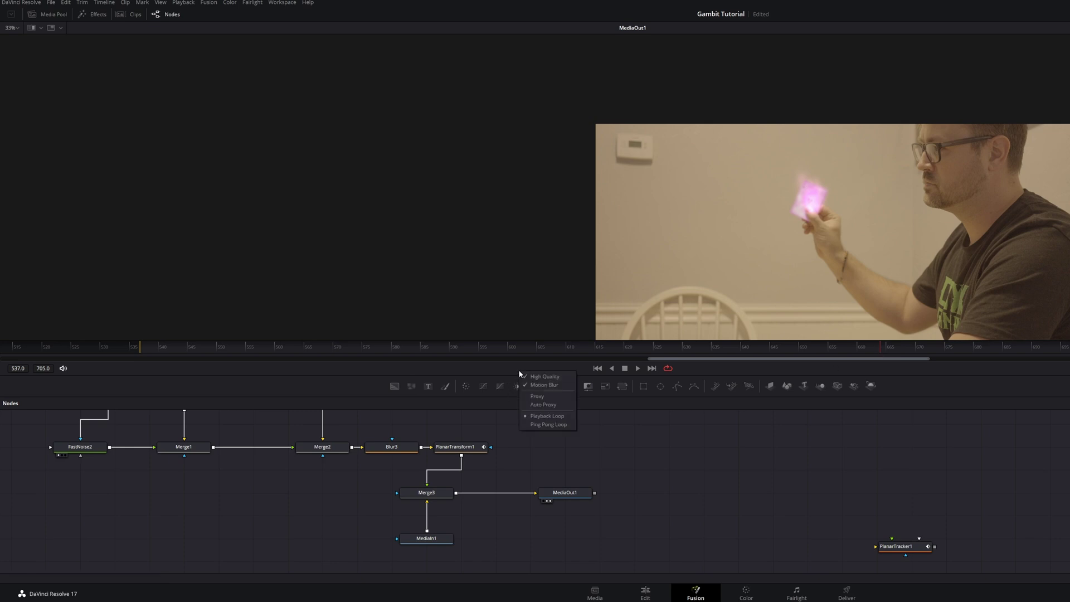
pyautogui.click(541, 376)
pyautogui.rightClick(537, 370)
pyautogui.click(546, 383)
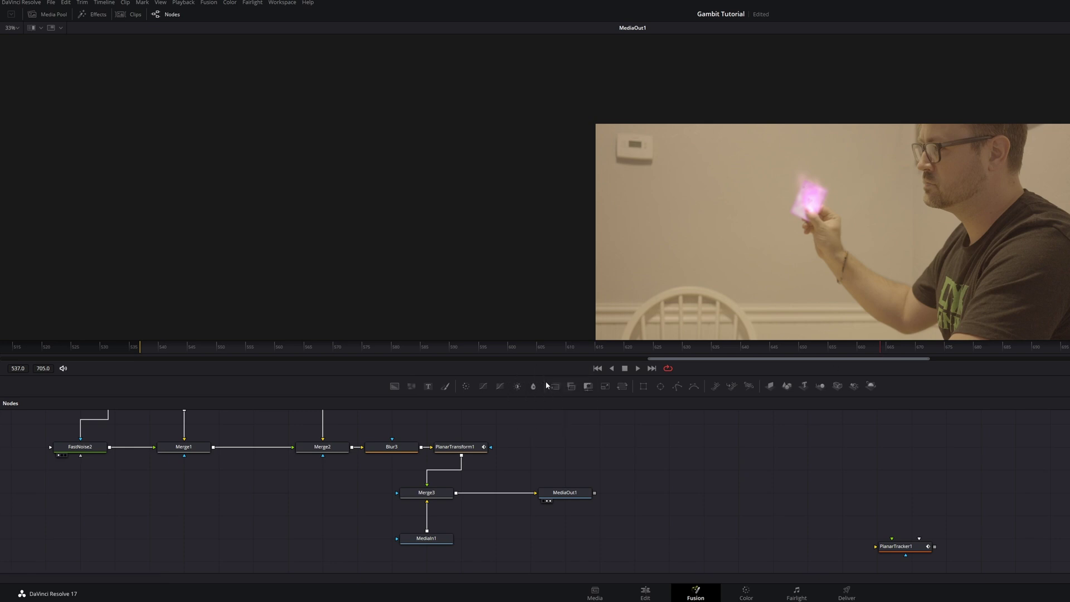
# Mask Merge3 with a new jagged Polygon3 shape placed over the glowing card, with a soft edge of 0.0672
pyautogui.moveTo(884, 352); pyautogui.dragTo(910, 354)
pyautogui.click(677, 386)
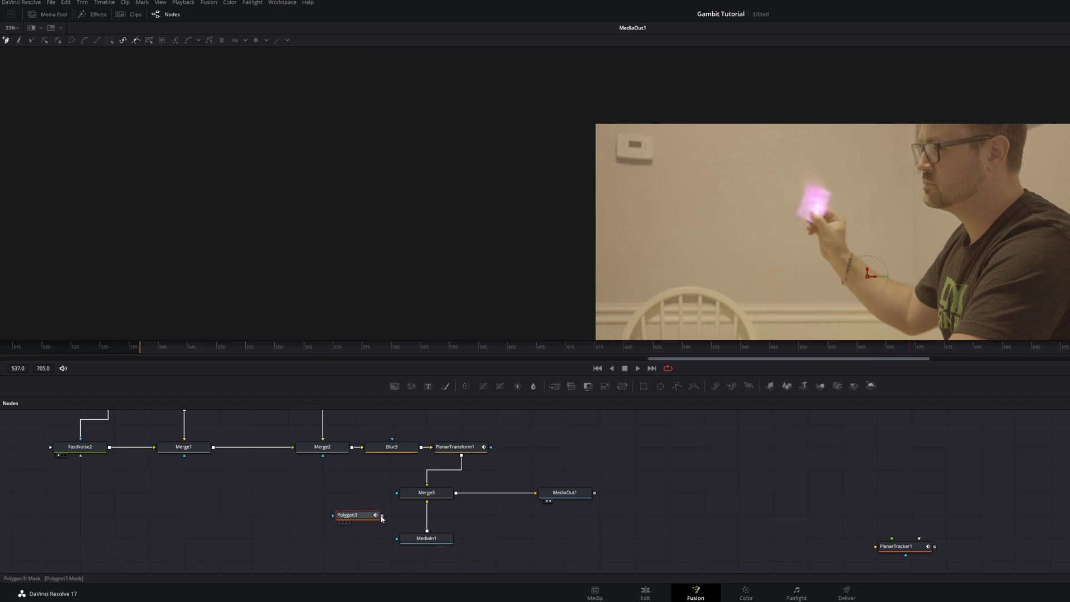
pyautogui.moveTo(383, 516); pyautogui.dragTo(330, 515)
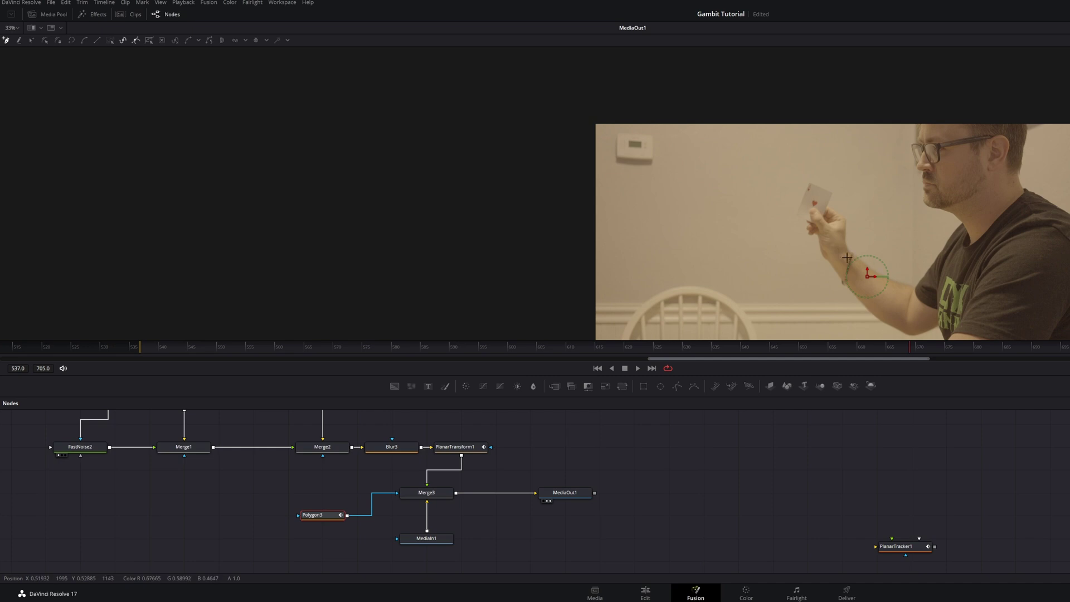
pyautogui.moveTo(783, 275)
pyautogui.mouseDown()
pyautogui.moveTo(787, 254)
pyautogui.moveTo(871, 245)
pyautogui.moveTo(895, 304)
pyautogui.moveTo(783, 275)
pyautogui.mouseUp()
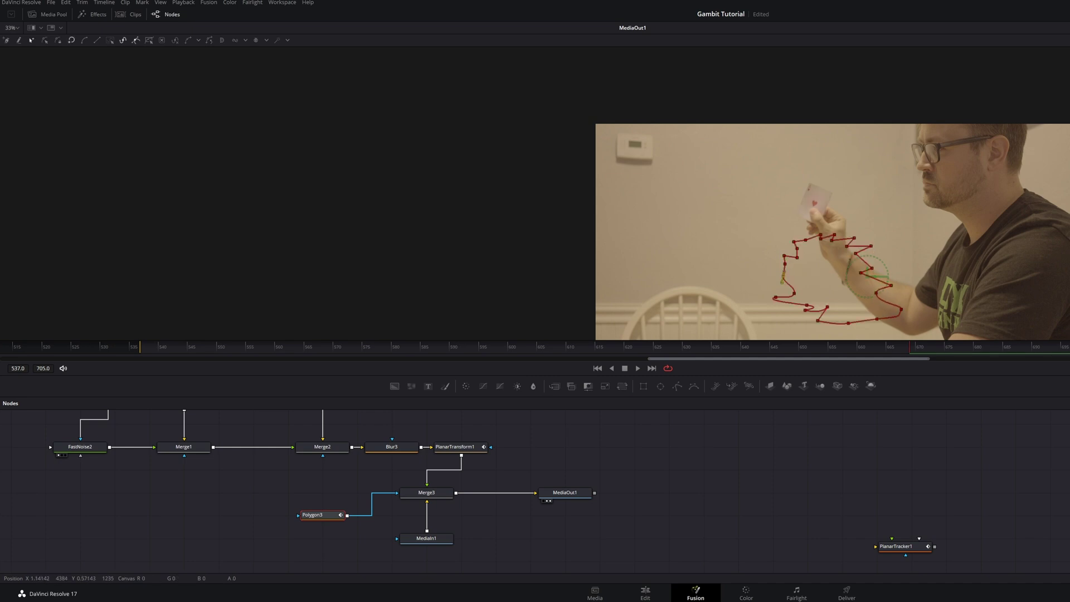
pyautogui.moveTo(868, 278); pyautogui.dragTo(849, 205)
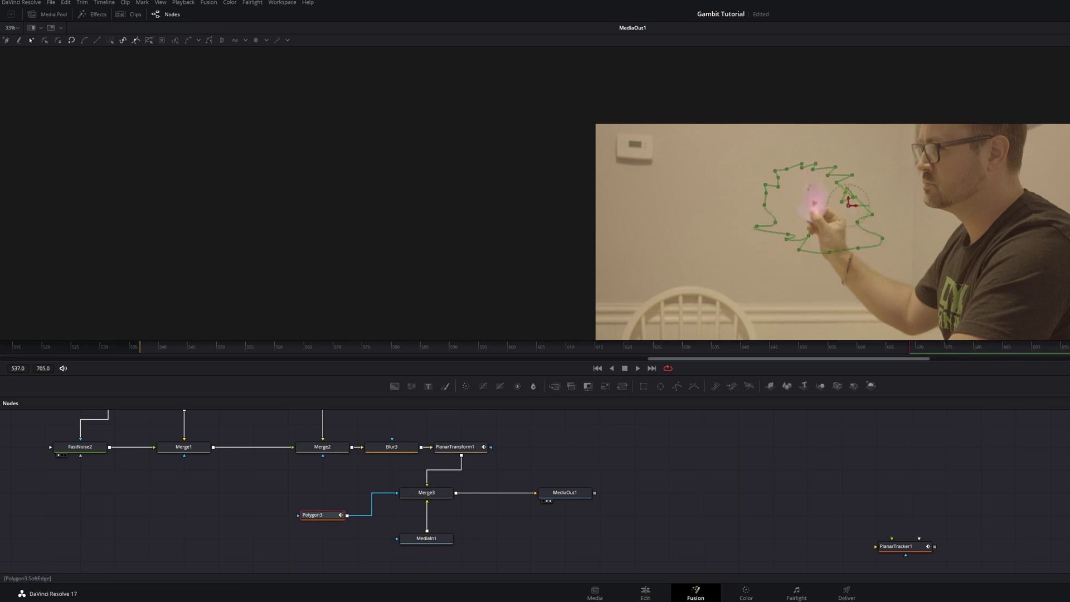
pyautogui.moveTo(850, 208)
pyautogui.mouseDown()
pyautogui.moveTo(879, 292)
pyautogui.moveTo(849, 217)
pyautogui.mouseUp()
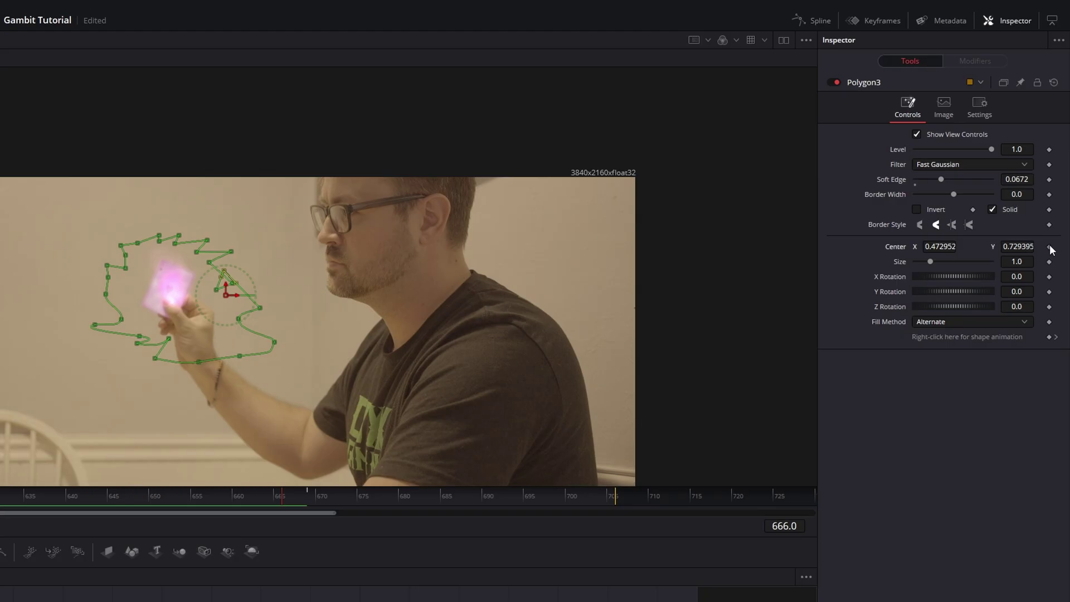
# Keyframe Polygon3's center over the card, and at an earlier frame move the shape down and away from the card
pyautogui.click(1050, 247)
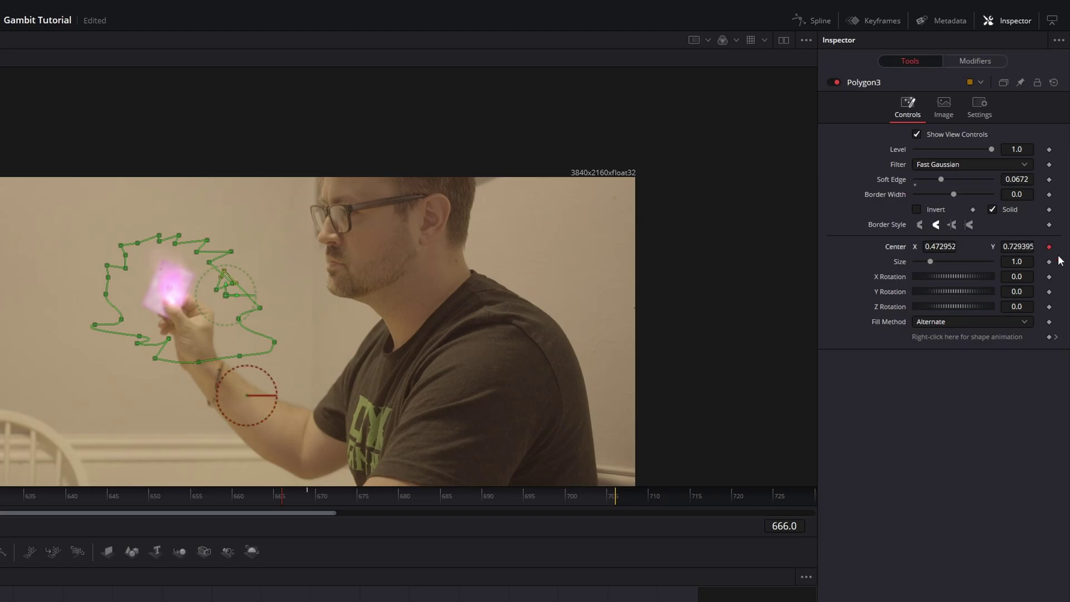
pyautogui.click(257, 496)
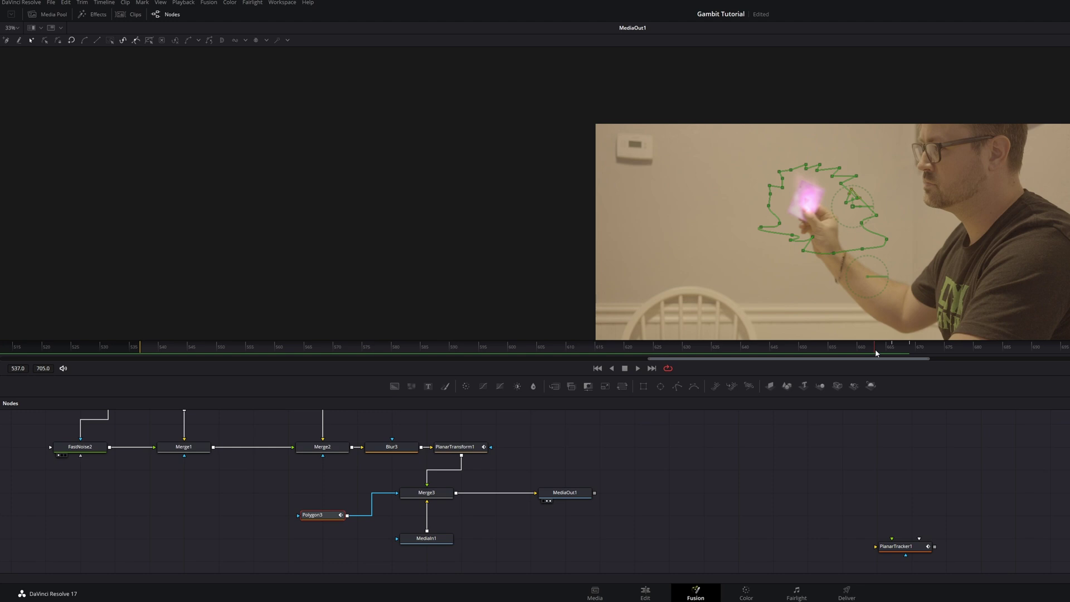
pyautogui.moveTo(875, 352); pyautogui.dragTo(862, 353)
pyautogui.moveTo(853, 206); pyautogui.dragTo(920, 294)
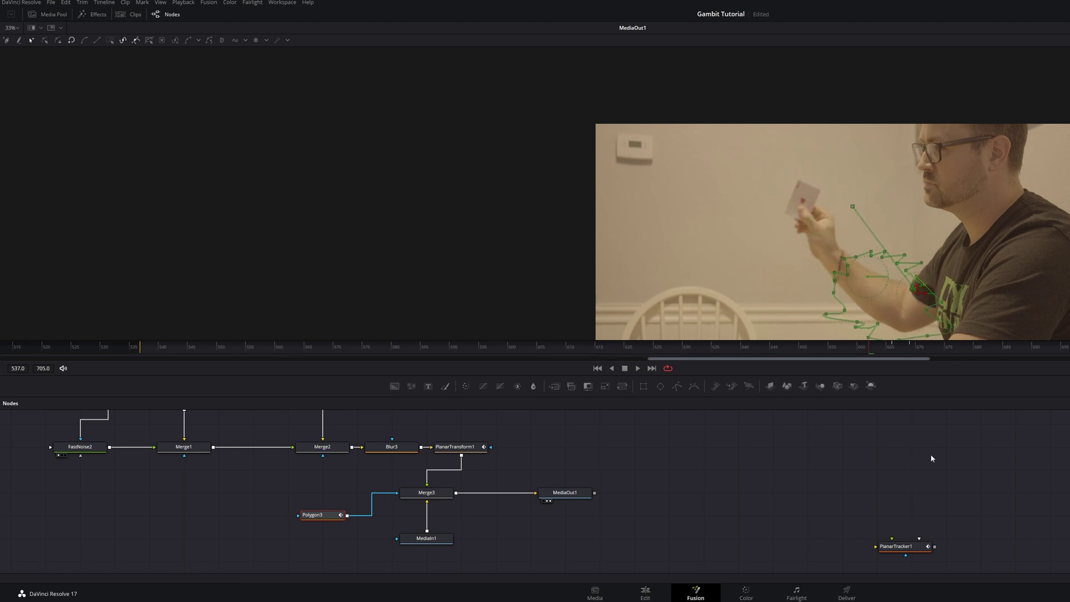